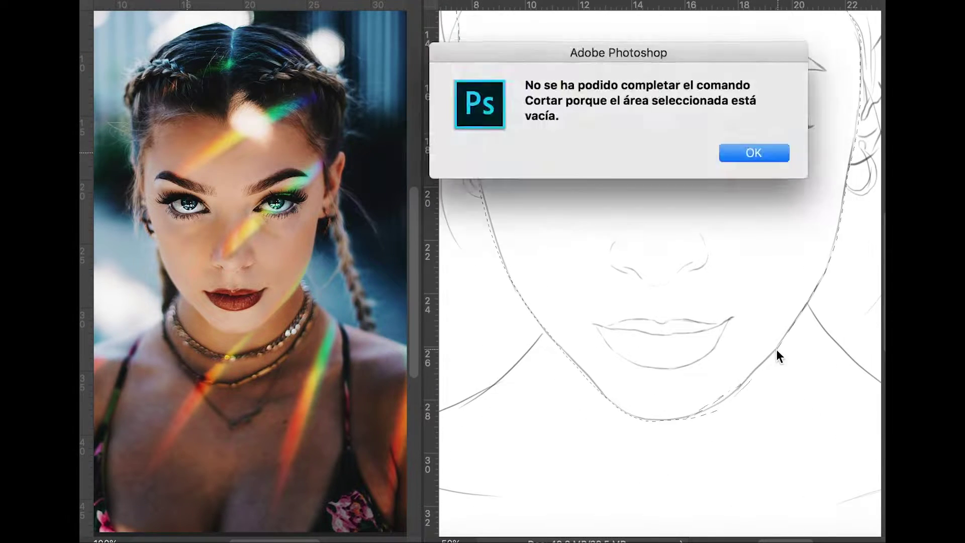
Clear the selection around the peach-filled face.
key("ctrl+d")
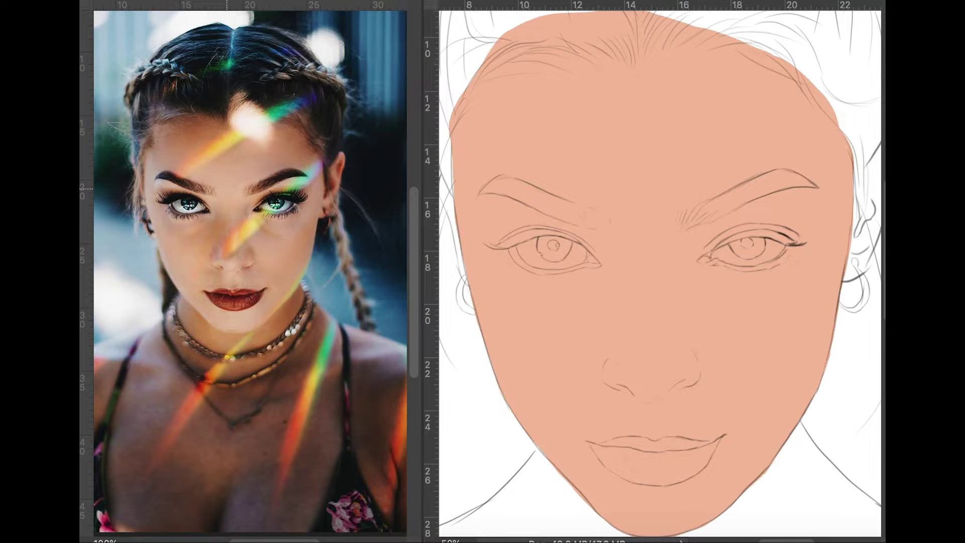
Brush soft brown shading across the forehead, between the brows and along the right temple.
left_click_drag(520, 77, 648, 71)
left_click_drag(587, 201, 640, 199)
left_click_drag(593, 221, 607, 259)
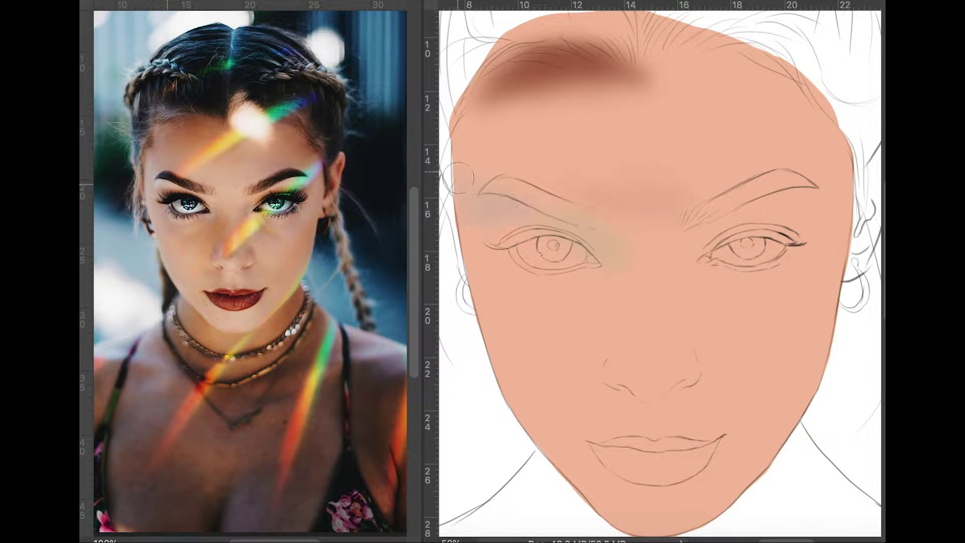
mouse_move(714, 40)
left_mouse_down()
mouse_move(844, 151)
mouse_move(849, 241)
left_mouse_up()
left_click_drag(804, 111, 849, 292)
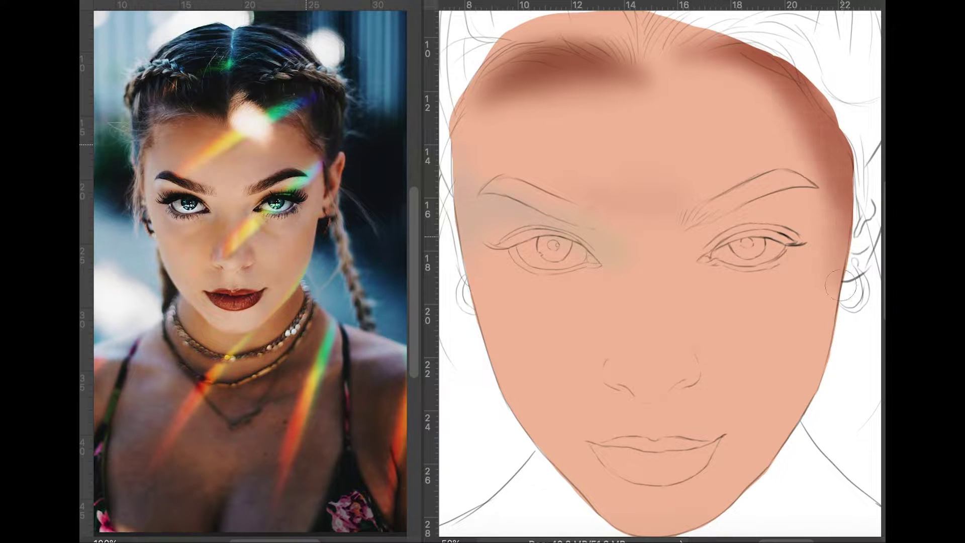
Brighten the chin below the lower lip and add a light stroke between the brows.
scroll(474, 312, "down", 3)
scroll(259, 277, "up", 2)
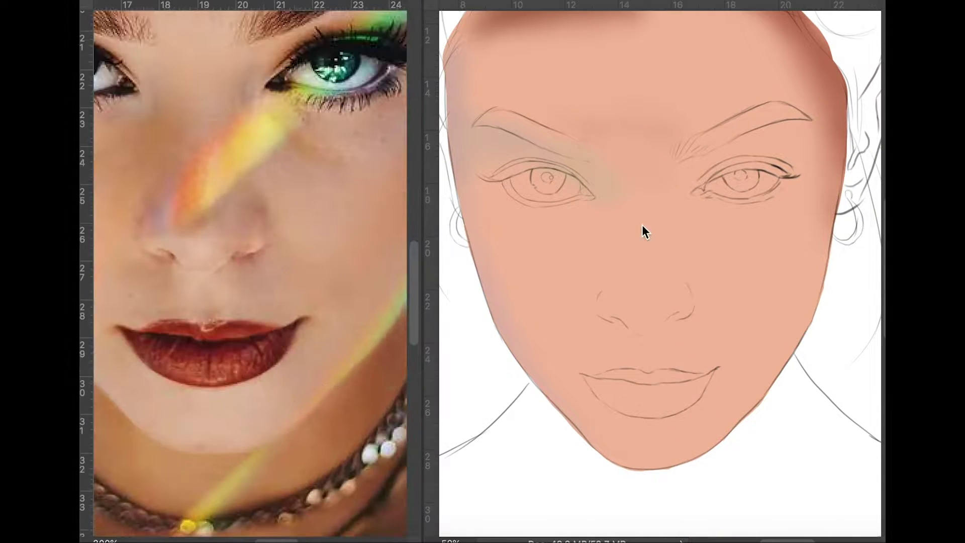
scroll(355, 295, "up", 3)
scroll(355, 295, "down", 2)
mouse_move(699, 452)
left_mouse_down()
mouse_move(620, 426)
mouse_move(736, 425)
left_mouse_up()
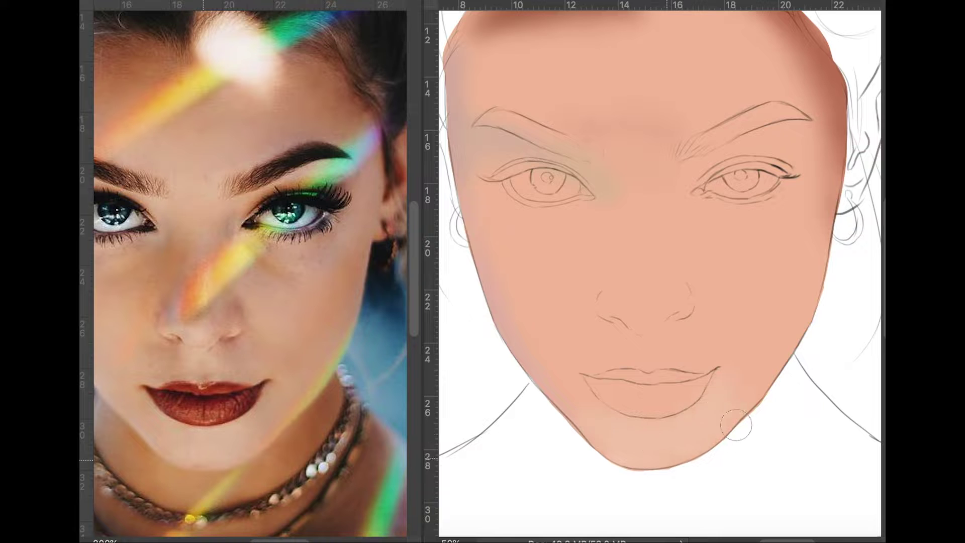
left_click_drag(625, 160, 648, 132)
Switch to a larger soft brush and paint a darker blush on the right cheek.
scroll(628, 151, "down", 2)
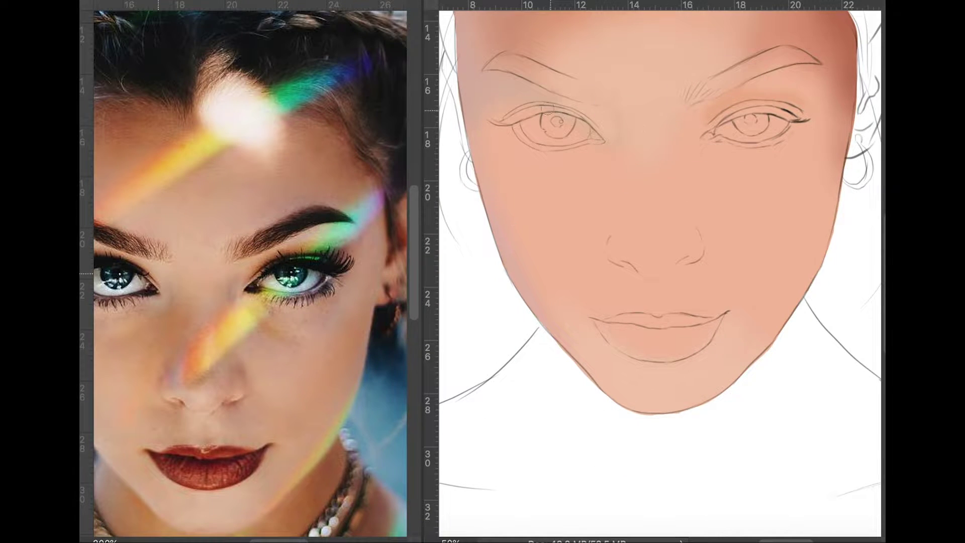
right_click(797, 64)
key("Escape")
scroll(694, 278, "down", 1)
scroll(660, 211, "right", 1)
right_click(740, 211)
key("Escape")
left_click_drag(814, 186, 769, 261)
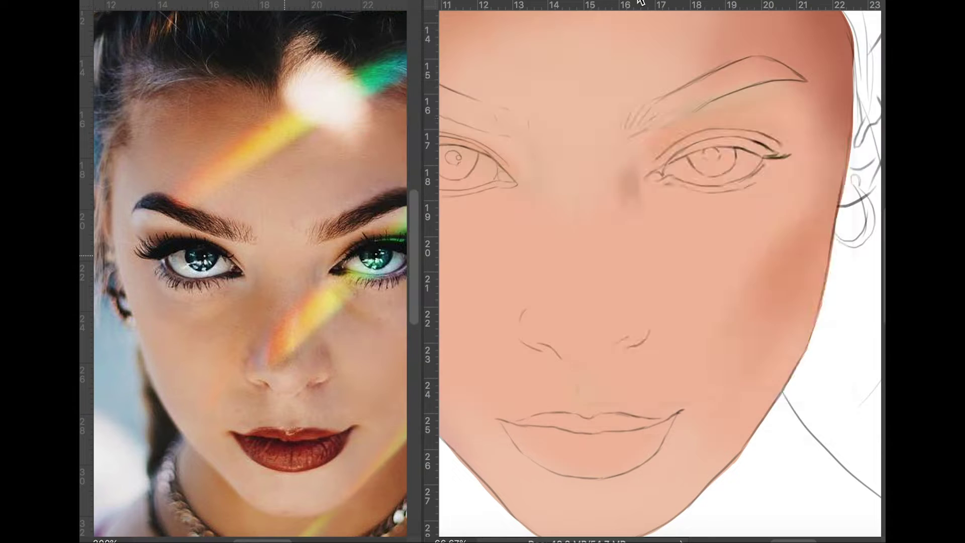
Paint a soft yellow highlight between the brows and lighten the skin below the left eyebrow.
left_click_drag(558, 116, 588, 130)
key("Return")
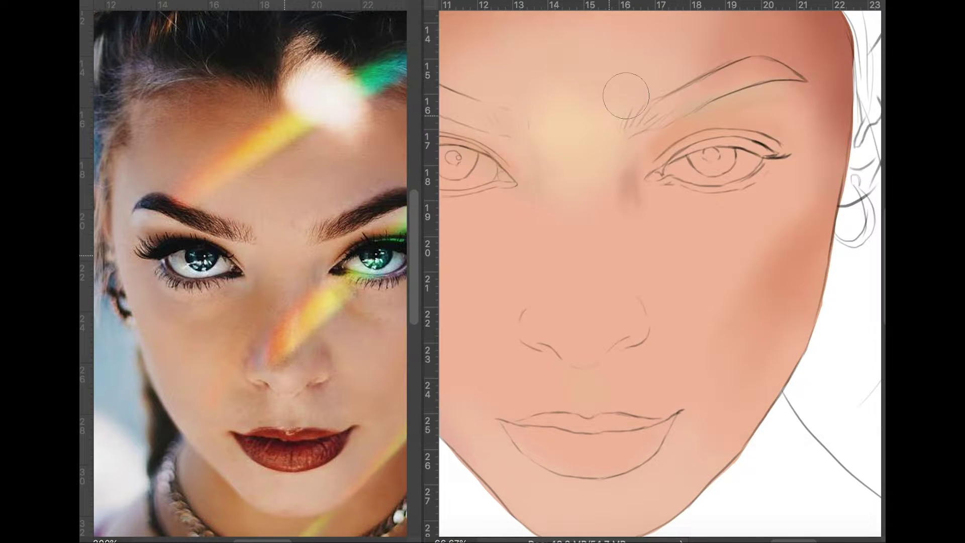
scroll(577, 115, "left", 3)
mouse_move(492, 128)
left_mouse_down()
mouse_move(494, 159)
mouse_move(568, 169)
left_mouse_up()
Adjust the soft brush size several times for painting the eyelid area.
right_click(573, 181)
key("Escape")
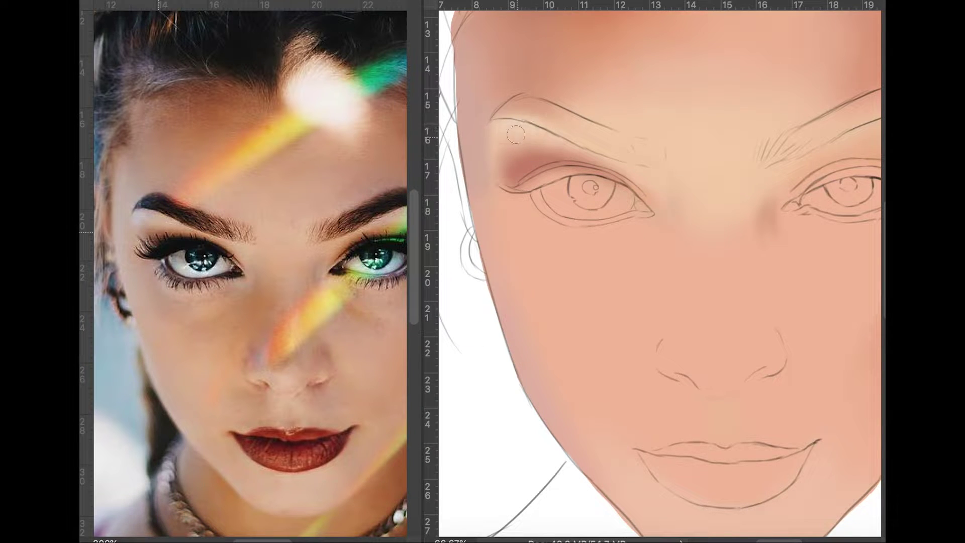
right_click(520, 137)
key("Escape")
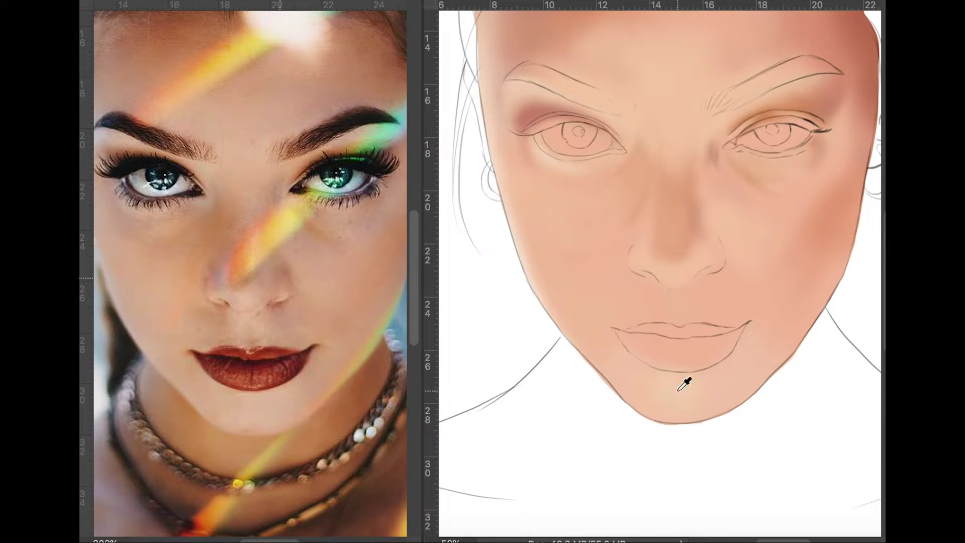
right_click(691, 269)
key("Escape")
Paint the whites of the left and right eyes, then resize the brush.
left_click_drag(547, 134, 603, 145)
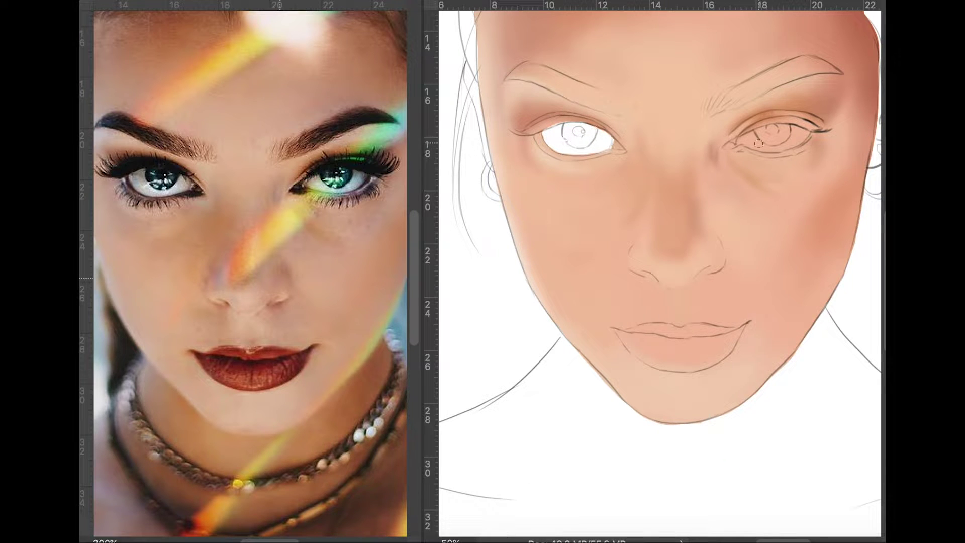
left_click_drag(758, 144, 800, 140)
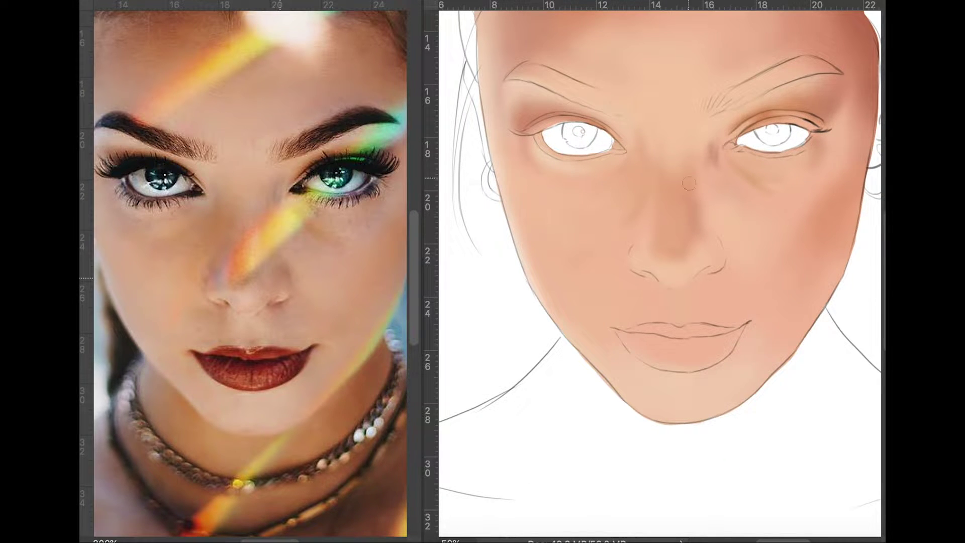
right_click(692, 251)
key("Escape")
Lighten the dark shadow under the right eye and switch to a much smaller brush.
key("ctrl+plus")
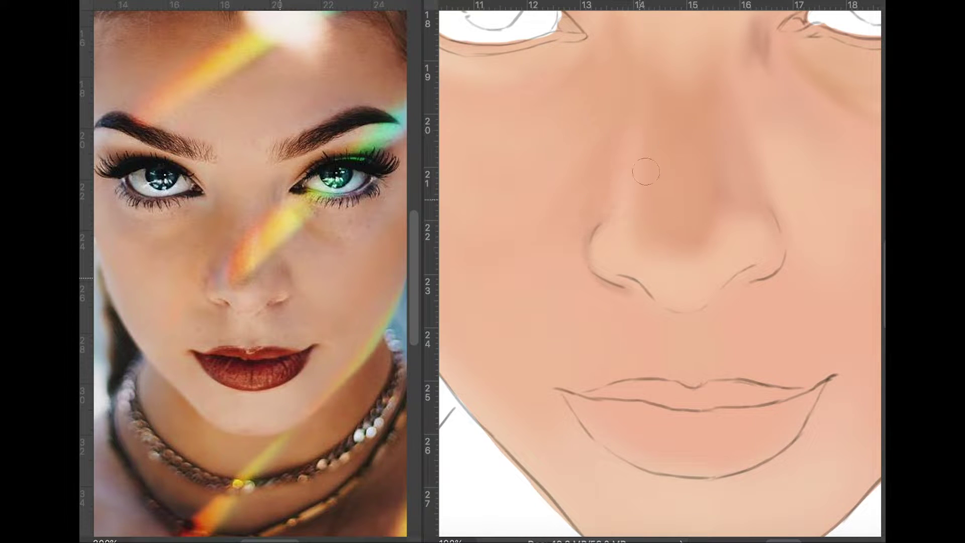
key("ctrl+minus")
left_click_drag(707, 211, 766, 286)
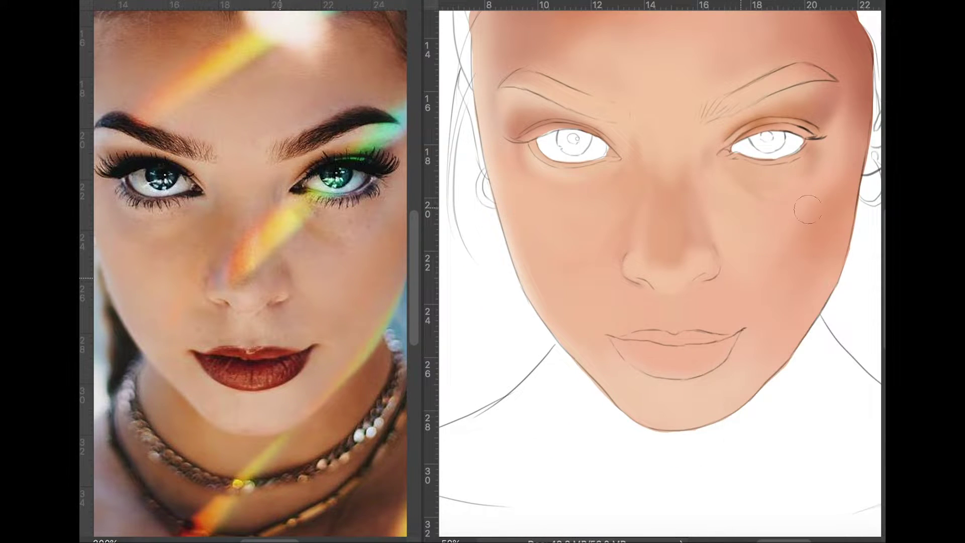
right_click(688, 306)
key("Return")
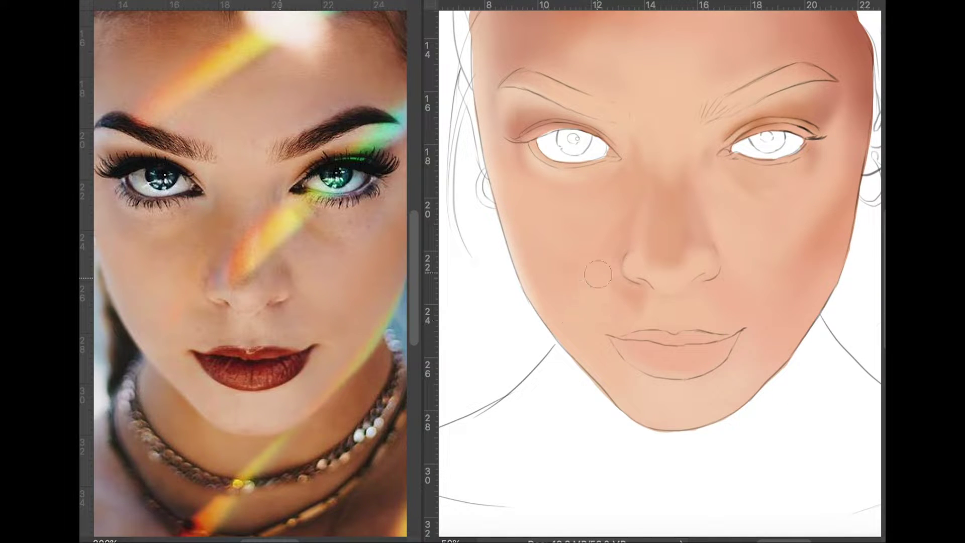
Darken the left side of the nose bridge, then scroll up toward the eye.
left_click_drag(617, 242, 631, 149)
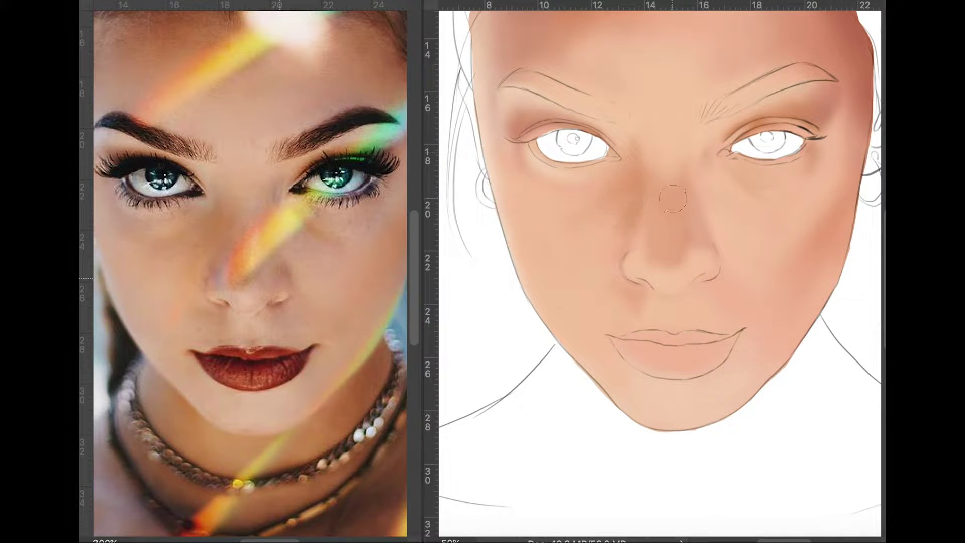
scroll(708, 151, "left", 2)
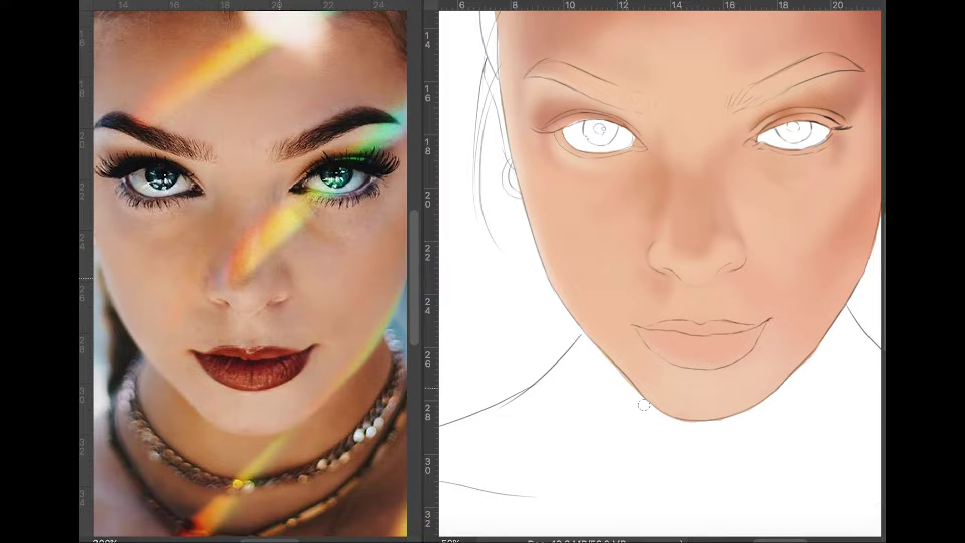
scroll(663, 276, "up", 3)
scroll(613, 326, "up", 3)
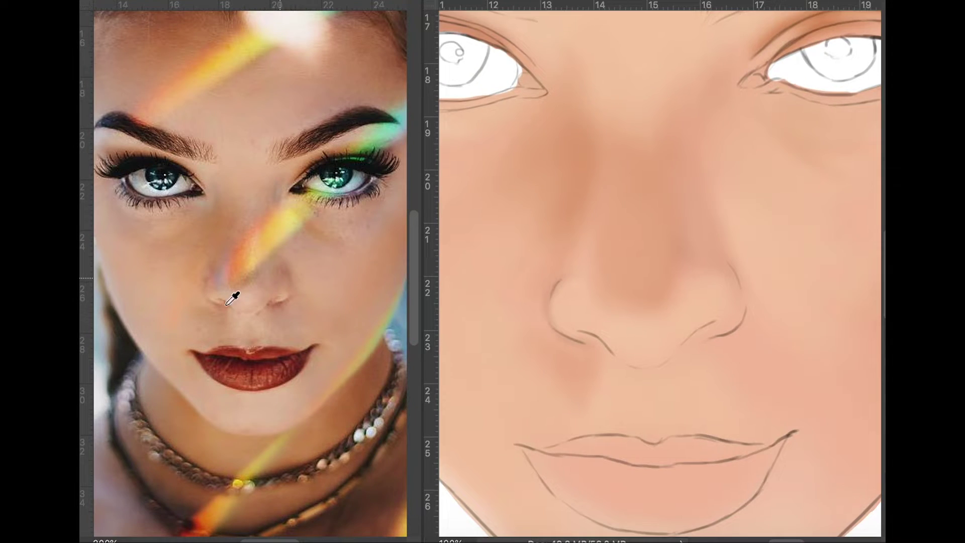
scroll(233, 298, "up", 2)
scroll(669, 302, "up", 3)
Trace a dark line along the right nostril and lighten the purple shadow under the eye's outer corner.
left_click_drag(724, 138, 669, 313)
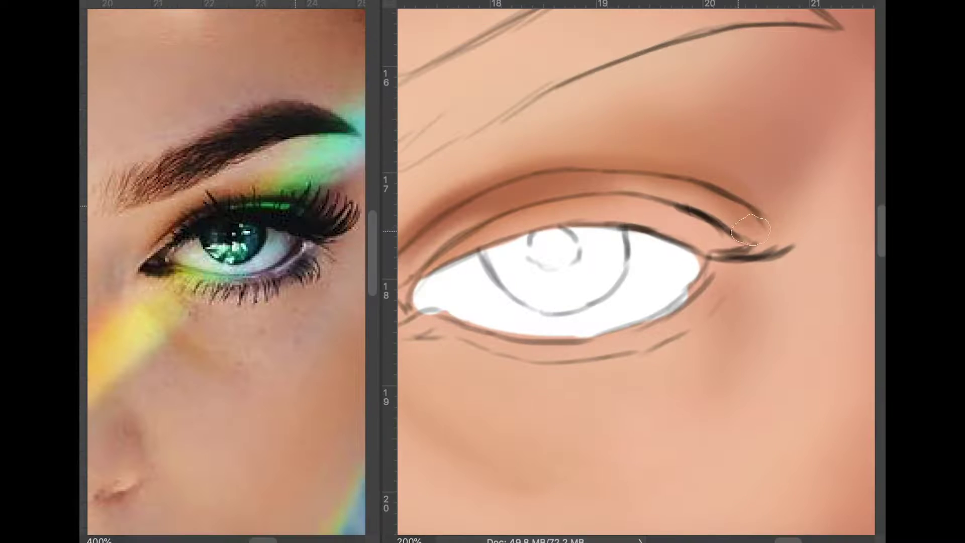
right_click(696, 199)
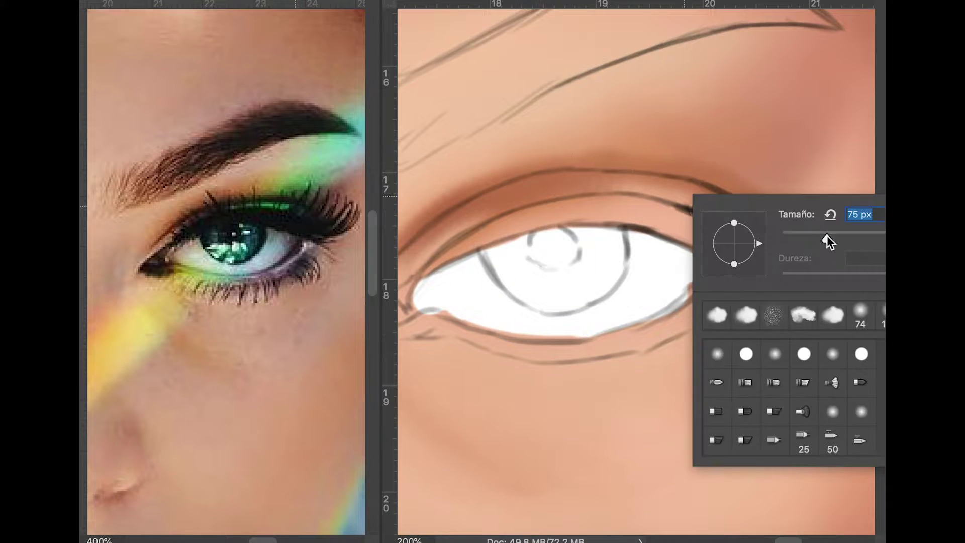
key("Return")
scroll(739, 254, "down", 3)
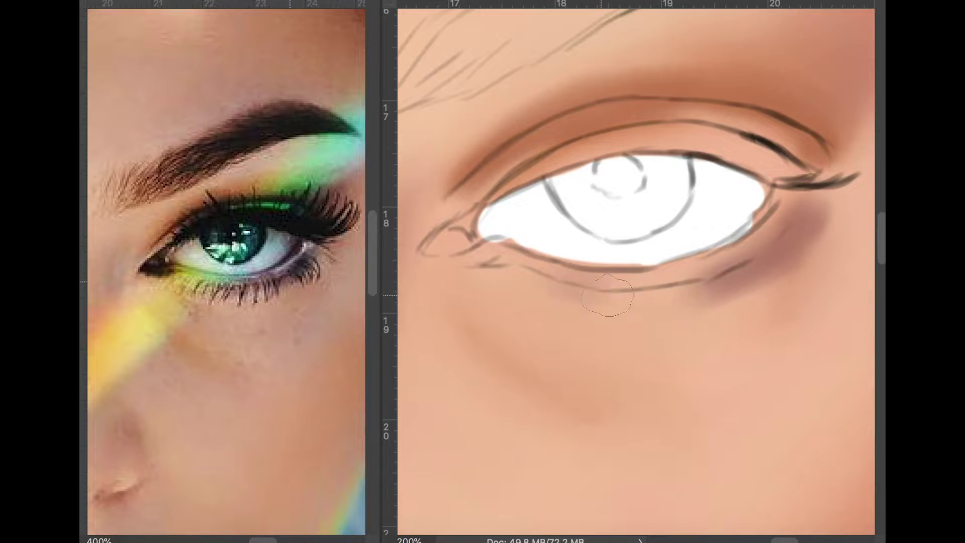
left_click_drag(703, 262, 566, 300)
right_click(603, 279)
key("Return")
Darken the lower eyelid line, the outer eye corner and the upper lid shading in brown.
left_click_drag(482, 251, 753, 271)
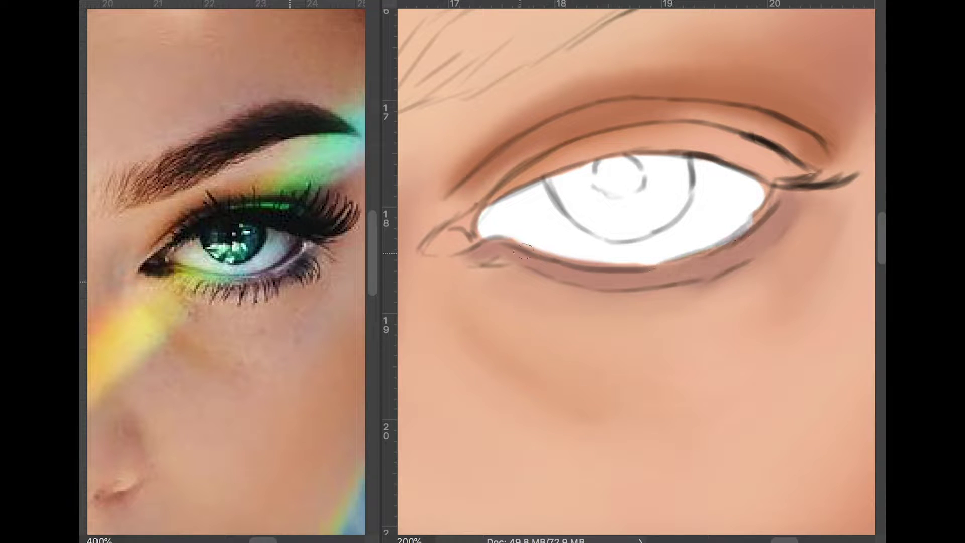
left_click_drag(618, 261, 774, 211)
right_click(707, 273)
key("Return")
left_click_drag(704, 151, 819, 221)
right_click(664, 280)
key("Return")
Paint the brow crease orange-brown with green eyeshadow and dark green along the upper-lid crease.
left_click_drag(640, 82, 615, 106)
mouse_move(729, 71)
left_mouse_down()
mouse_move(703, 91)
mouse_move(744, 125)
mouse_move(705, 73)
left_mouse_up()
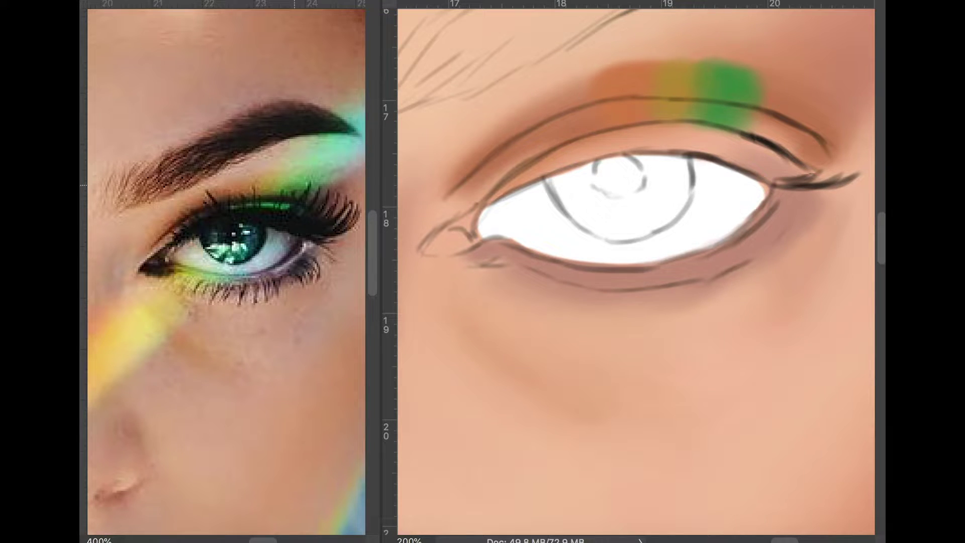
mouse_move(739, 113)
left_mouse_down()
mouse_move(819, 156)
mouse_move(814, 96)
left_mouse_up()
left_click_drag(764, 76, 829, 151)
left_click_drag(733, 101, 769, 75)
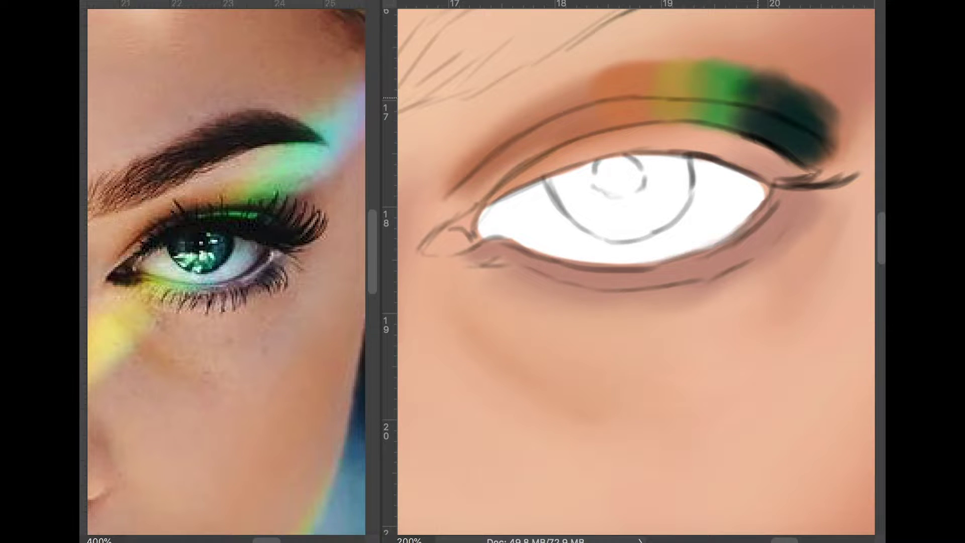
left_click_drag(653, 251, 612, 277)
left_click_drag(772, 94, 735, 137)
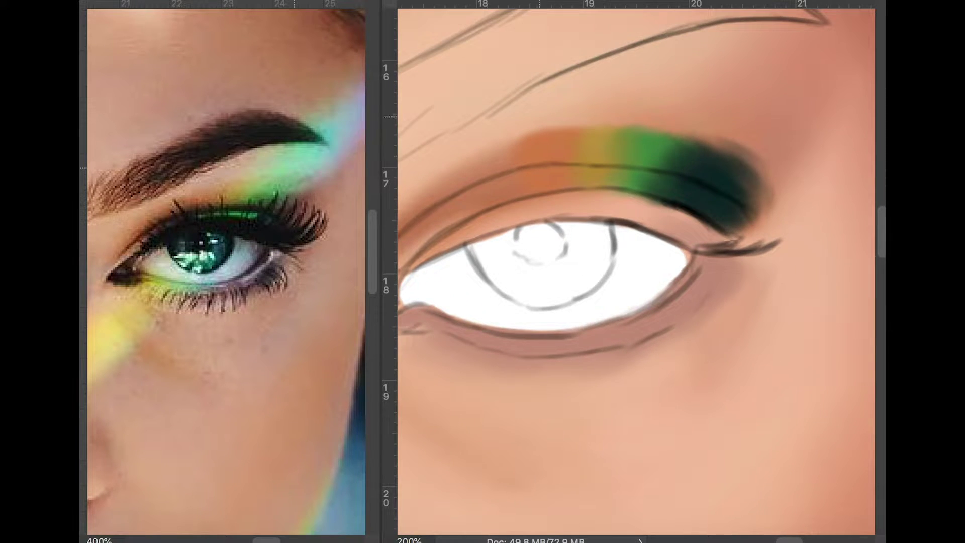
Add brown shading along the lid crease and a mint-green light patch under the brow tip.
left_click_drag(603, 301, 666, 266)
mouse_move(517, 171)
left_mouse_down()
mouse_move(588, 146)
mouse_move(638, 143)
left_mouse_up()
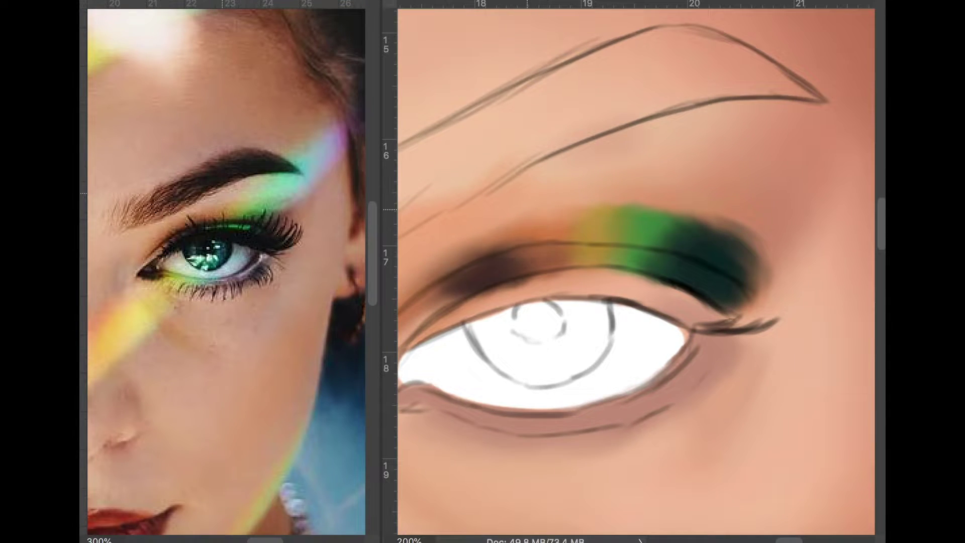
left_click_drag(718, 121, 829, 109)
Extend the mint-green beam down into the eyeshadow and blend the green smudge into the skin.
left_click_drag(714, 216, 643, 228)
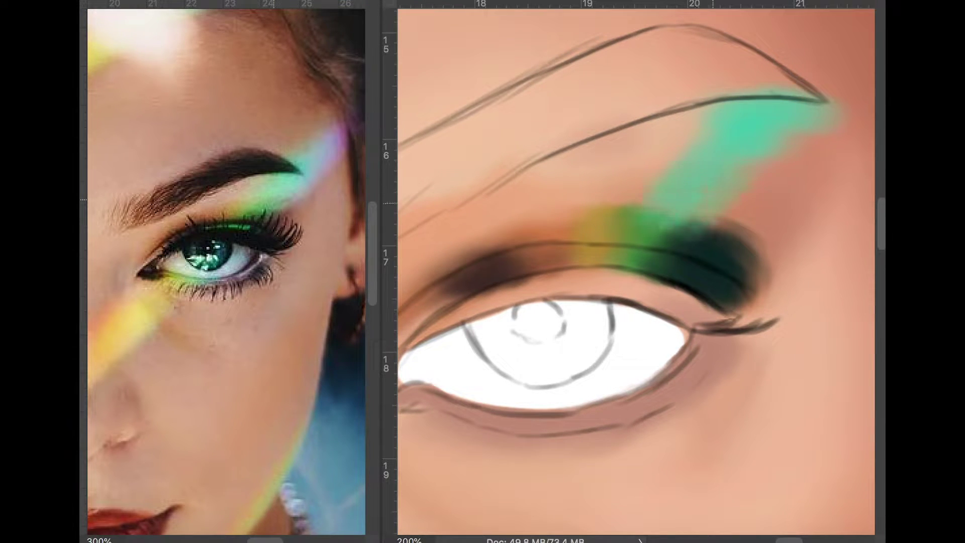
mouse_move(678, 168)
left_mouse_down()
mouse_move(637, 210)
mouse_move(658, 201)
left_mouse_up()
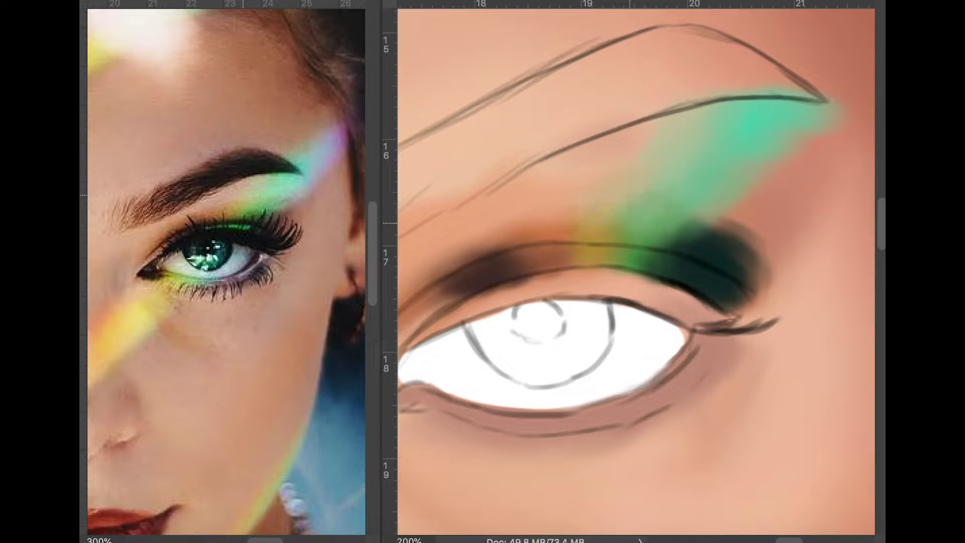
mouse_move(829, 133)
left_mouse_down()
mouse_move(713, 236)
mouse_move(723, 298)
left_mouse_up()
left_click_drag(778, 266, 744, 292)
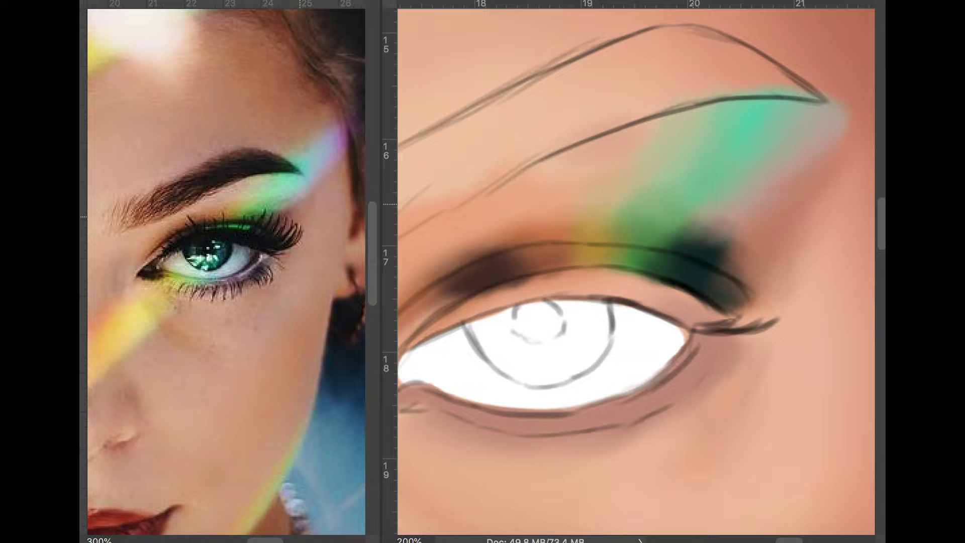
left_click_drag(728, 221, 668, 246)
left_click_drag(748, 226, 684, 266)
Sample a skin colour, shade under the brow bone and deepen the outer eyelid corner.
left_click(727, 256, "alt")
left_click_drag(776, 201, 749, 239)
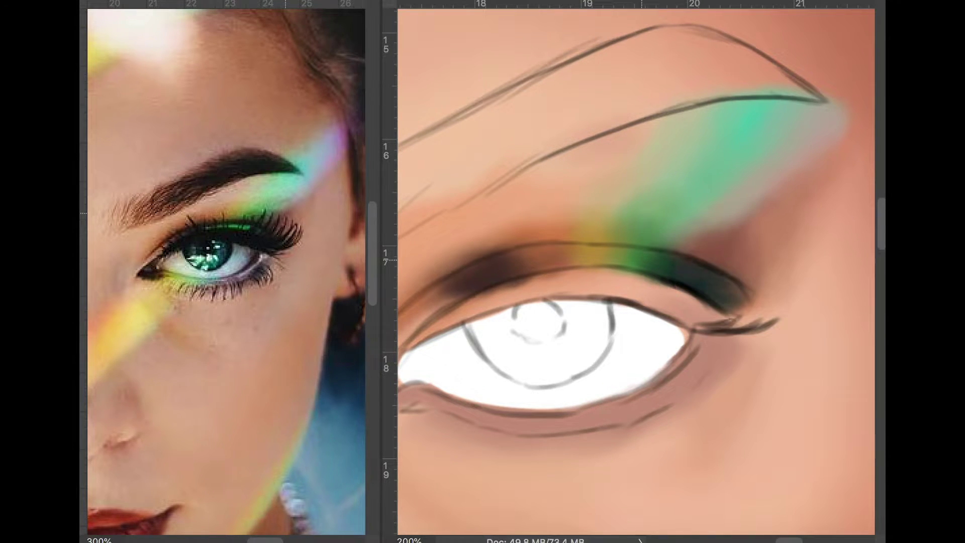
left_click_drag(566, 250, 542, 250)
left_click_drag(653, 226, 568, 266)
right_click(696, 268)
key("Escape")
mouse_move(671, 282)
left_mouse_down()
mouse_move(688, 334)
mouse_move(695, 211)
left_mouse_up()
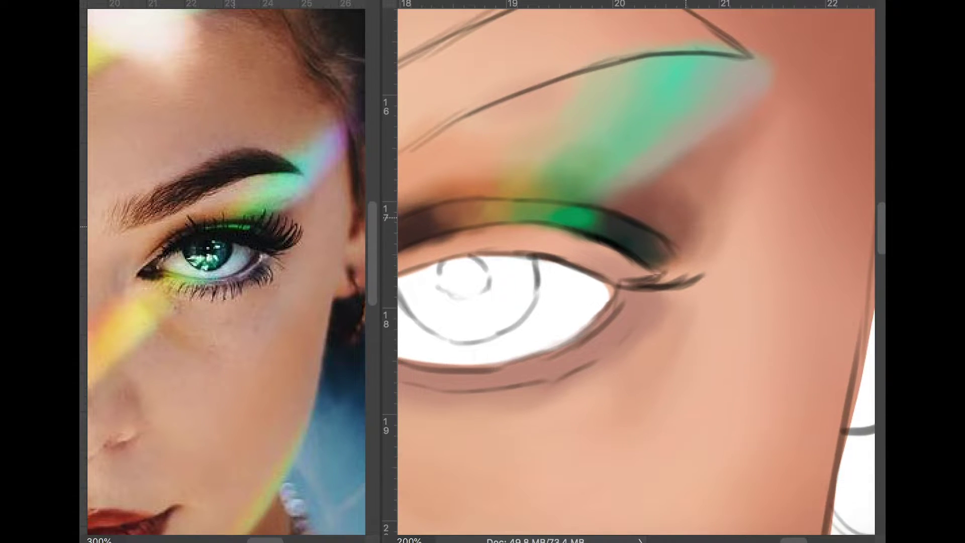
left_click_drag(643, 287, 699, 242)
Paint a thick dark upper lash line from the inner eye to the outer corner.
right_click(735, 217)
mouse_move(552, 251)
left_mouse_down()
mouse_move(681, 223)
mouse_move(759, 228)
left_mouse_up()
key("Escape")
left_click_drag(689, 198, 502, 236)
mouse_move(693, 180)
left_mouse_down()
mouse_move(472, 251)
mouse_move(633, 178)
left_mouse_up()
left_click_drag(460, 258, 703, 173)
left_click_drag(623, 186, 708, 173)
mouse_move(673, 211)
left_mouse_down()
mouse_move(773, 223)
mouse_move(802, 209)
left_mouse_up()
left_click_drag(675, 179, 721, 178)
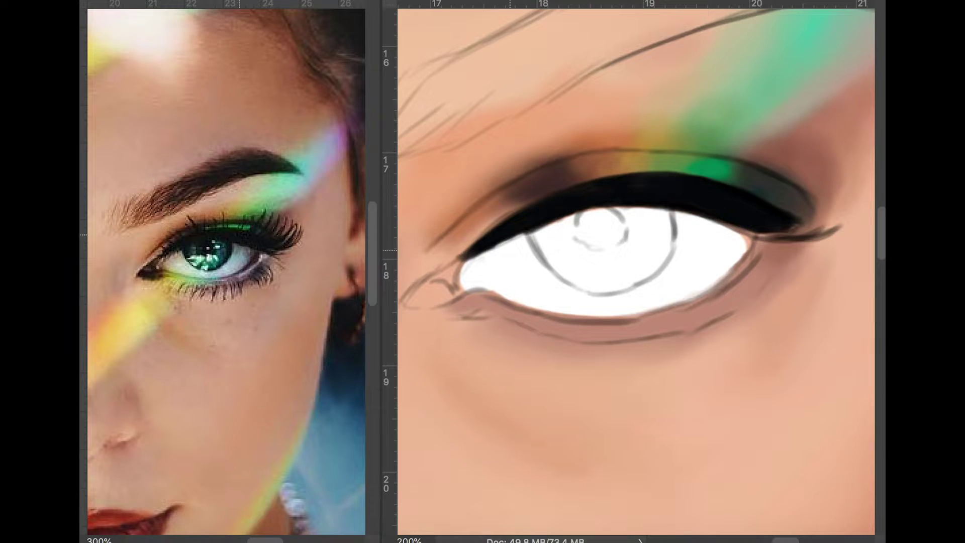
Paint the magenta-purple light beam from the brow onto the temple edge.
key("ctrl+minus")
right_click(641, 176)
key("Escape")
mouse_move(664, 156)
left_mouse_down()
mouse_move(713, 126)
mouse_move(719, 101)
left_mouse_up()
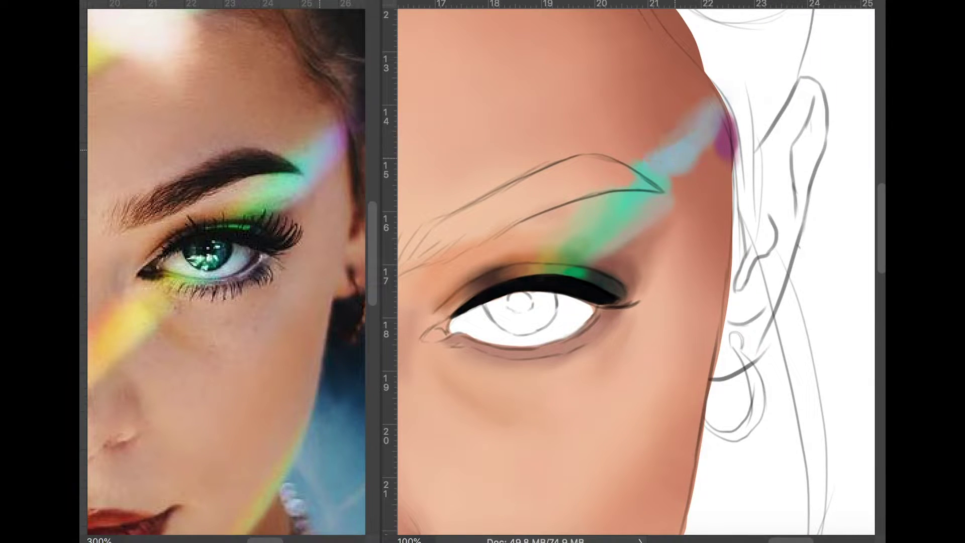
mouse_move(649, 196)
left_mouse_down()
mouse_move(729, 135)
mouse_move(653, 206)
left_mouse_up()
left_click_drag(724, 133, 650, 209)
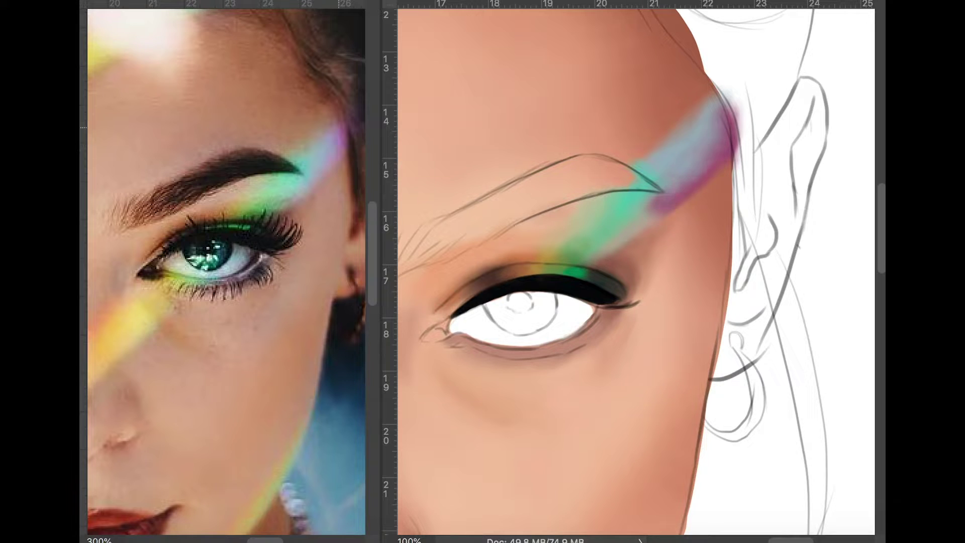
mouse_move(749, 106)
left_mouse_down()
mouse_move(663, 201)
mouse_move(689, 179)
left_mouse_up()
left_click(803, 68)
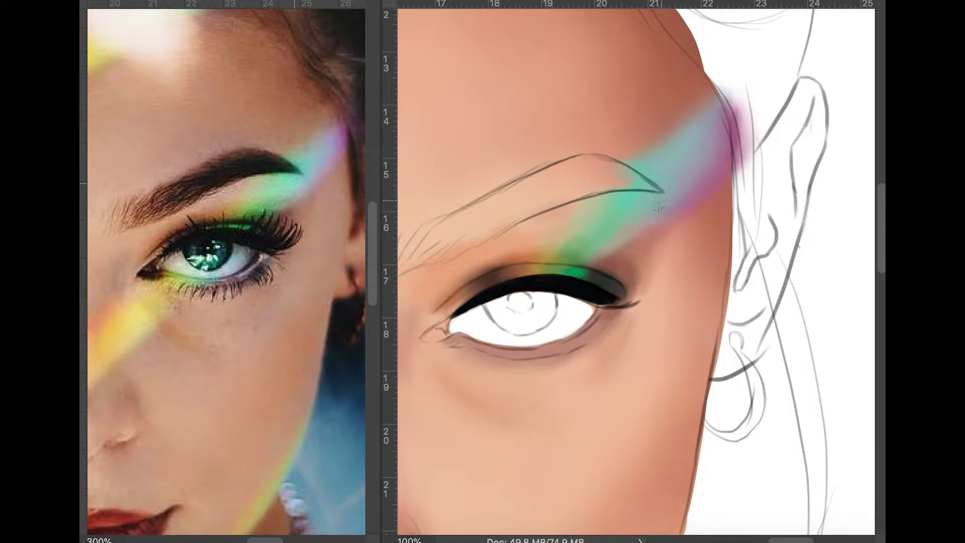
key("ctrl+plus")
scroll(626, 335, "down", 3)
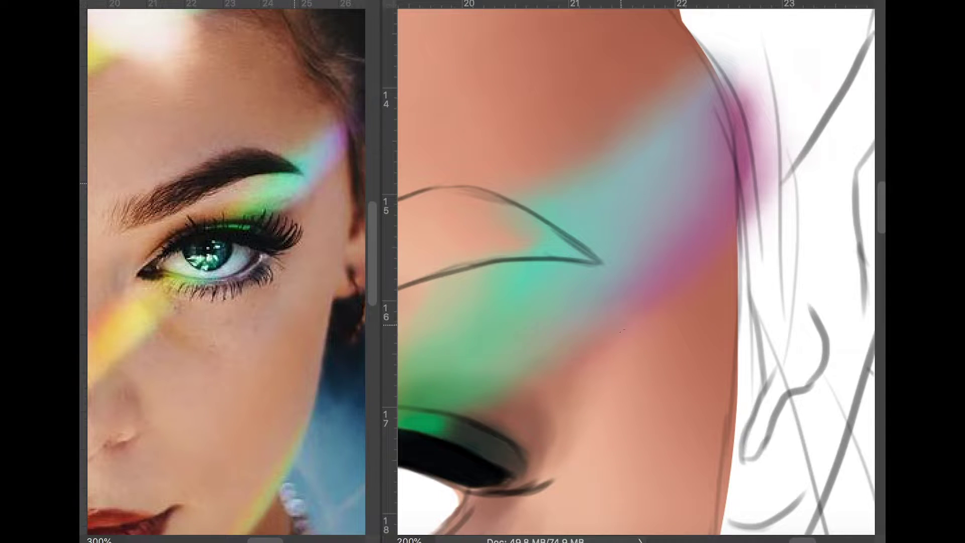
Pick a soft brush and darken the upper-lid crease with several strokes above the lid.
scroll(638, 306, "down", 3)
scroll(656, 269, "down", 3)
scroll(677, 227, "down", 3)
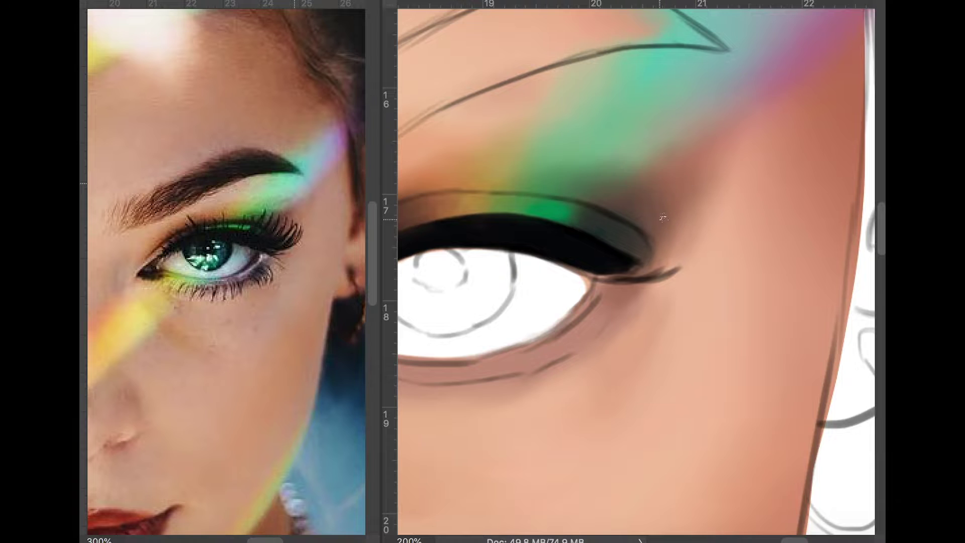
scroll(662, 217, "down", 2)
right_click(629, 221)
key("Escape")
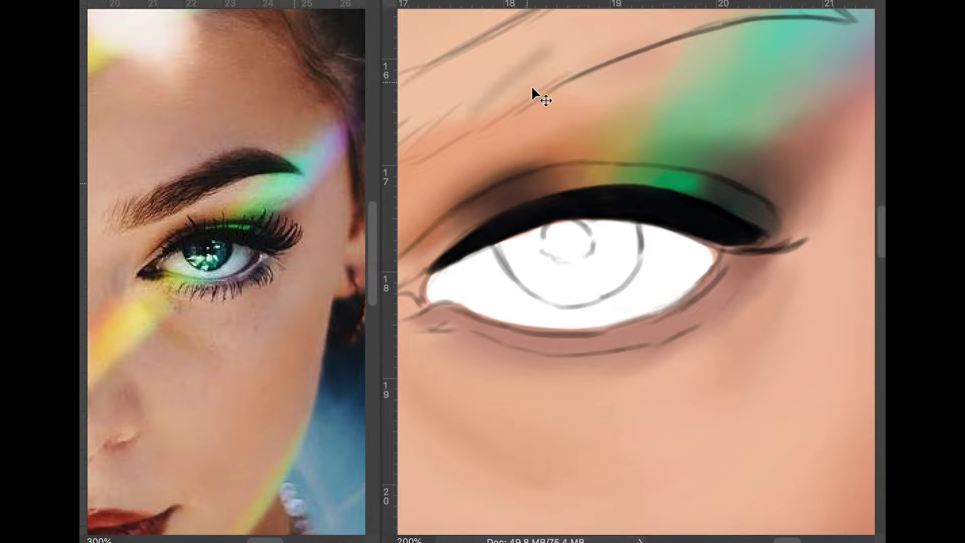
scroll(578, 126, "left", 3)
mouse_move(719, 155)
left_mouse_down()
mouse_move(580, 151)
mouse_move(650, 173)
left_mouse_up()
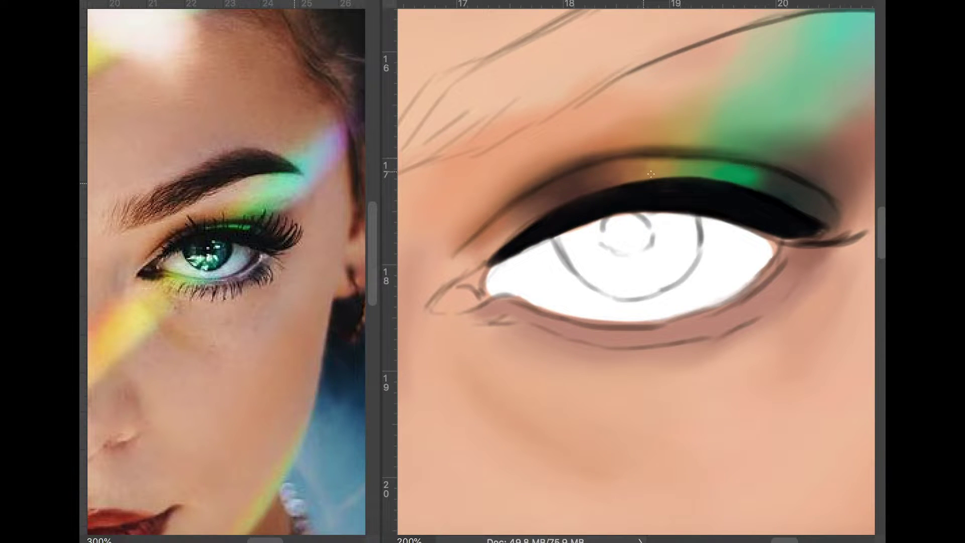
left_click_drag(761, 166, 701, 187)
mouse_move(658, 163)
left_mouse_down()
mouse_move(555, 195)
mouse_move(515, 226)
left_mouse_up()
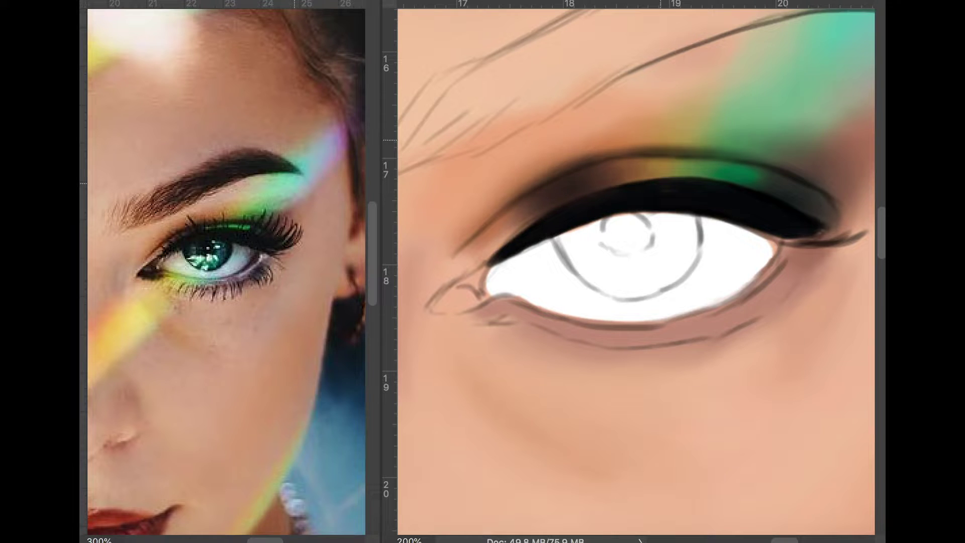
left_click_drag(779, 146, 568, 151)
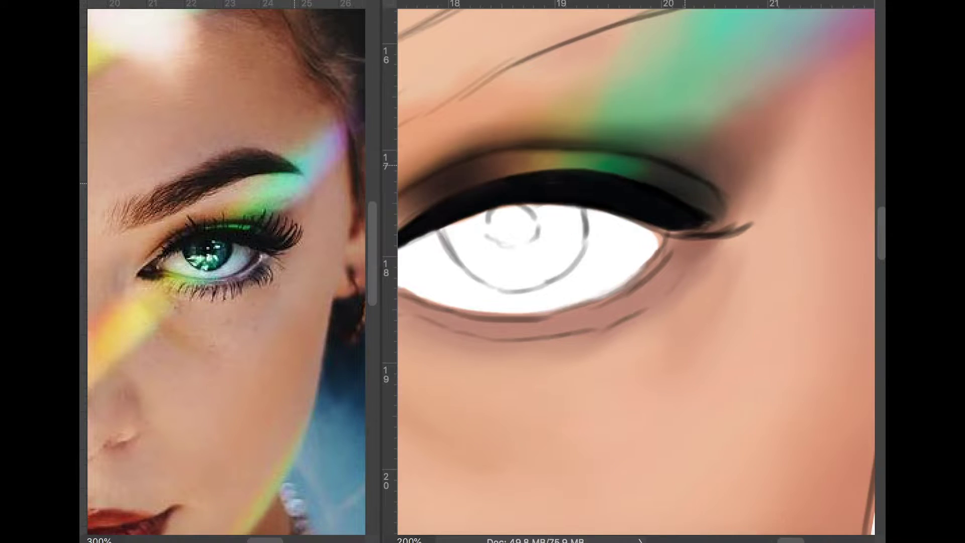
Try different brushes while repositioning the view around the eye.
scroll(700, 155, "down", 5)
scroll(658, 271, "up", 3)
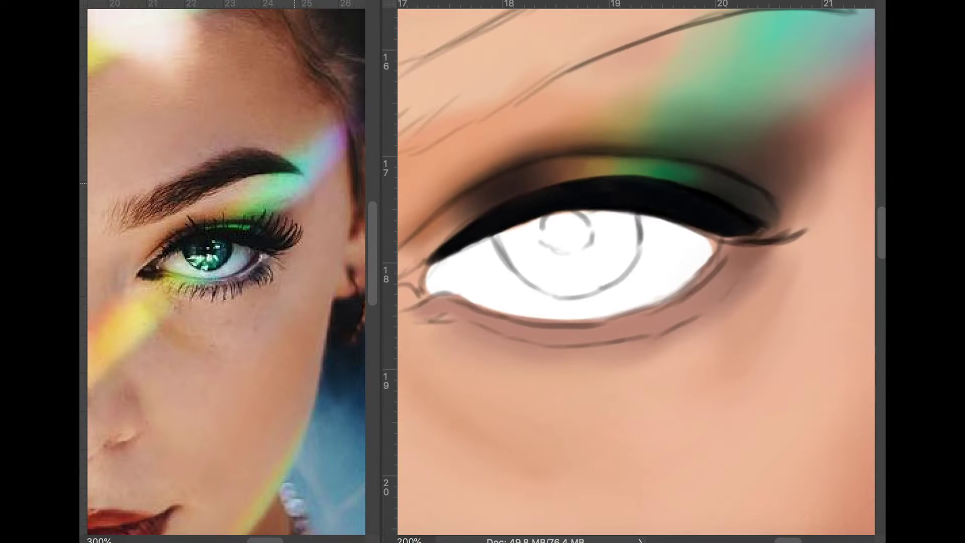
right_click(700, 176)
scroll(603, 275, "up", 2)
key("Escape")
right_click(644, 248)
key("Escape")
scroll(723, 237, "down", 5)
scroll(524, 169, "left", 5)
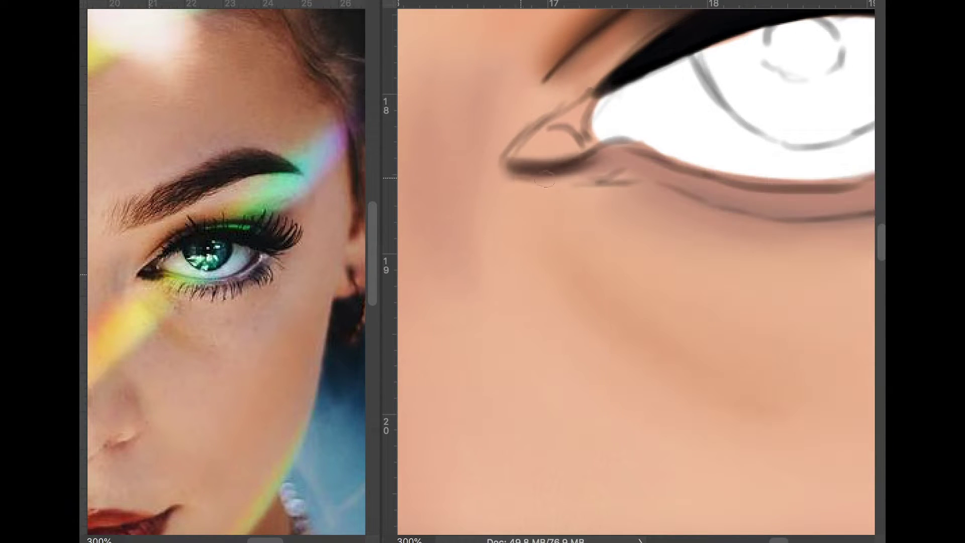
Shade the lower lid under the eye white and darken the inner eye corner in dark brown.
scroll(590, 182, "right", 5)
scroll(583, 211, "up", 2)
left_click_drag(492, 246, 824, 211)
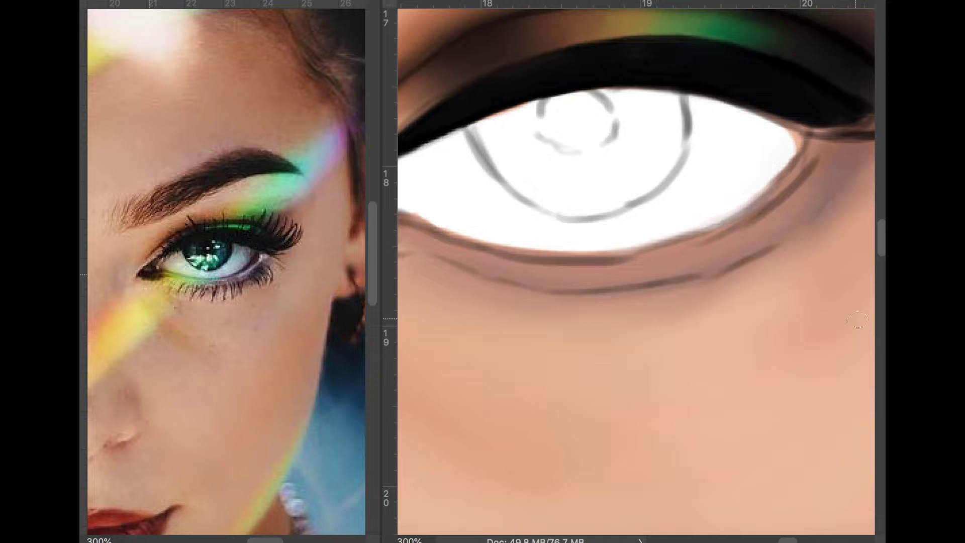
scroll(452, 201, "left", 4)
left_click_drag(525, 163, 563, 226)
mouse_move(502, 241)
left_mouse_down()
mouse_move(446, 232)
mouse_move(540, 151)
left_mouse_up()
right_click(555, 264)
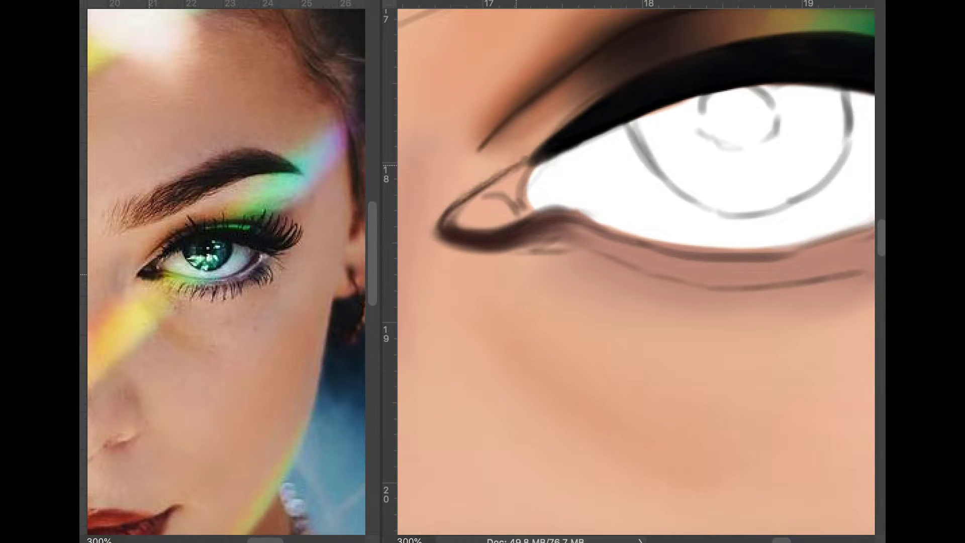
Bring the inner eye corner into view and choose a different brush.
scroll(662, 196, "right", 5)
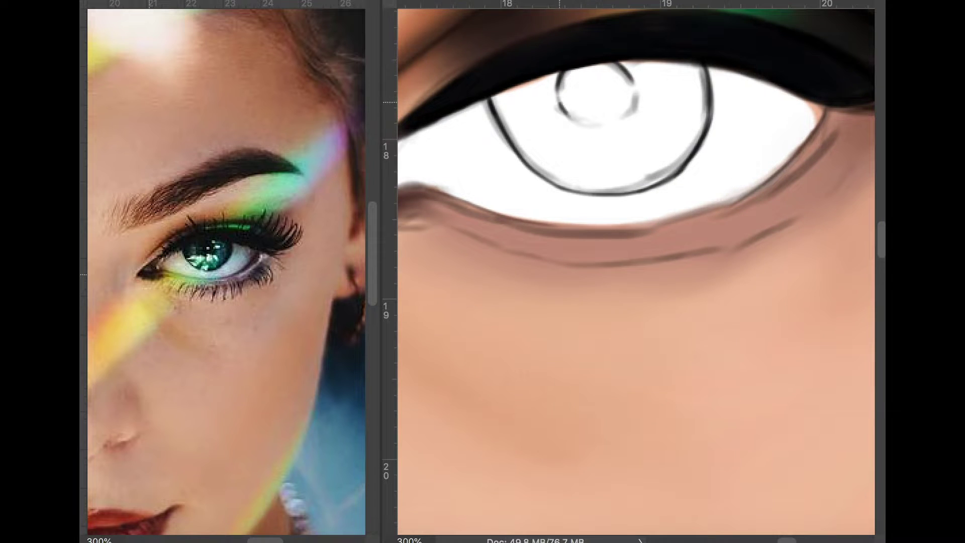
left_click_drag(608, 209, 768, 189)
right_click(661, 269)
key("Return")
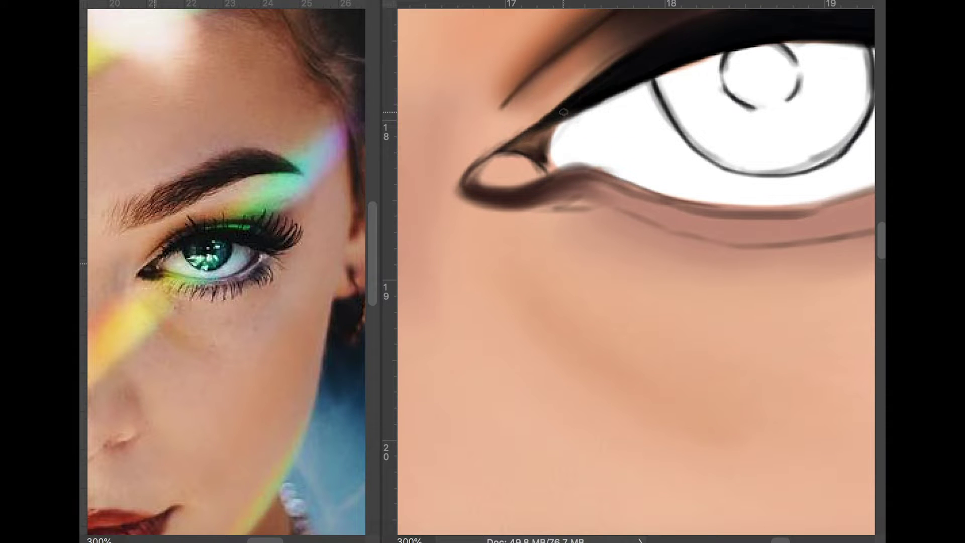
Save the painting with Ctrl+S.
key("ctrl+s")
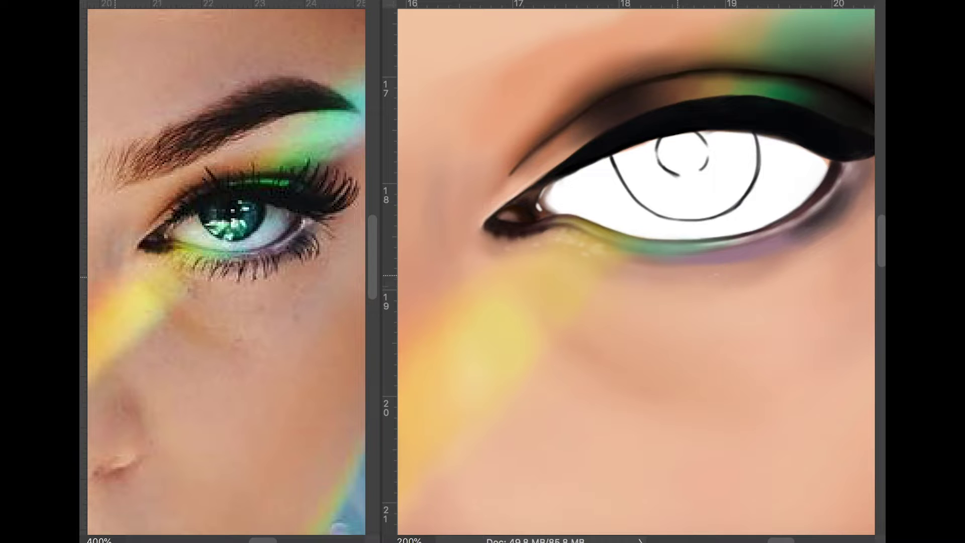
right_click(648, 265)
key("Escape")
Cover the iris outline with dark teal strokes, keeping a small white highlight at the top.
left_click_drag(848, 206, 819, 193)
left_click_drag(686, 282, 704, 261)
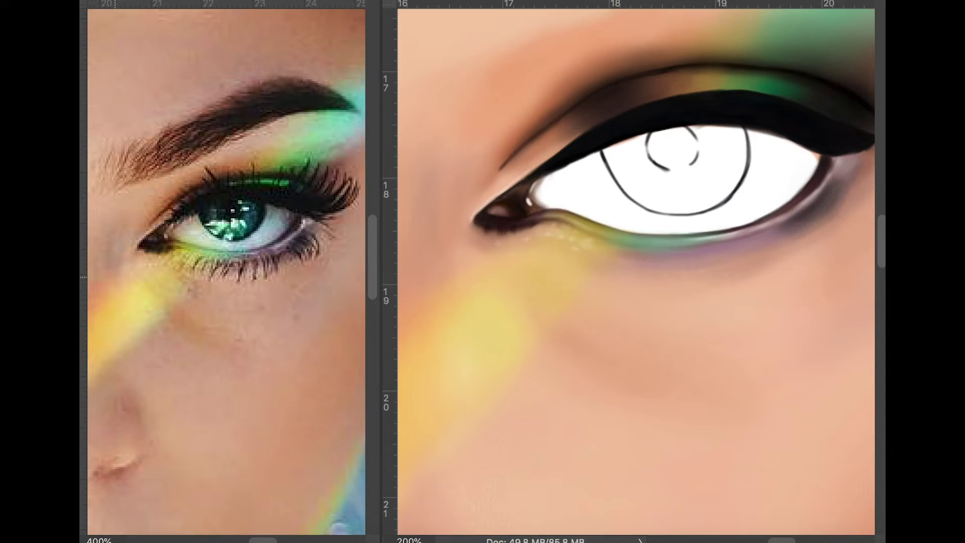
left_click_drag(718, 161, 711, 183)
left_click_drag(731, 131, 728, 173)
mouse_move(611, 146)
left_mouse_down()
mouse_move(648, 199)
mouse_move(624, 175)
mouse_move(709, 213)
left_mouse_up()
left_click_drag(653, 130, 734, 200)
left_click_drag(694, 131, 612, 201)
mouse_move(663, 216)
left_mouse_down()
mouse_move(698, 217)
mouse_move(723, 191)
mouse_move(633, 190)
mouse_move(728, 180)
left_mouse_up()
left_click(247, 229, "alt")
Repaint the iris a brighter green-teal and paint a dark pupil over the highlight.
left_click_drag(653, 166, 713, 151)
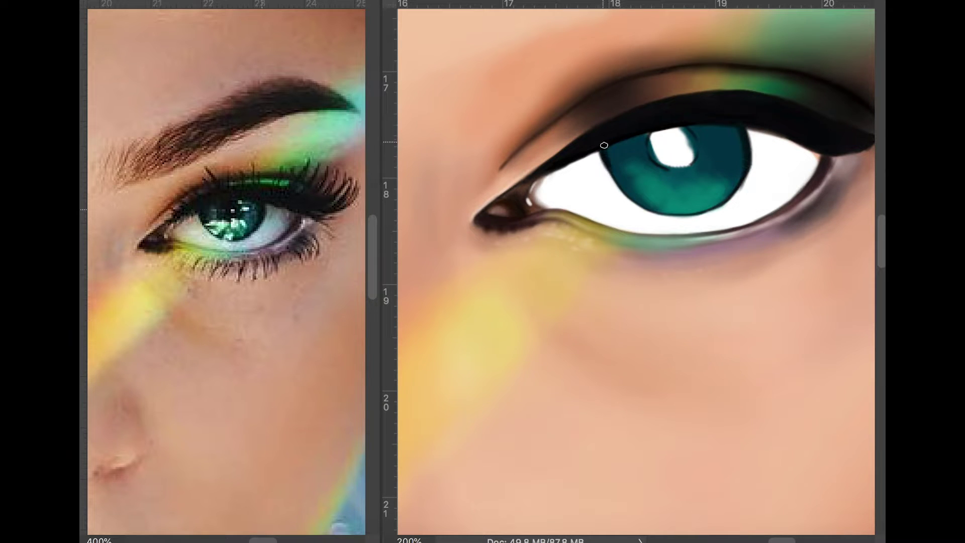
right_click(628, 150)
key("Return")
mouse_move(654, 150)
left_mouse_down()
mouse_move(683, 134)
mouse_move(666, 158)
left_mouse_up()
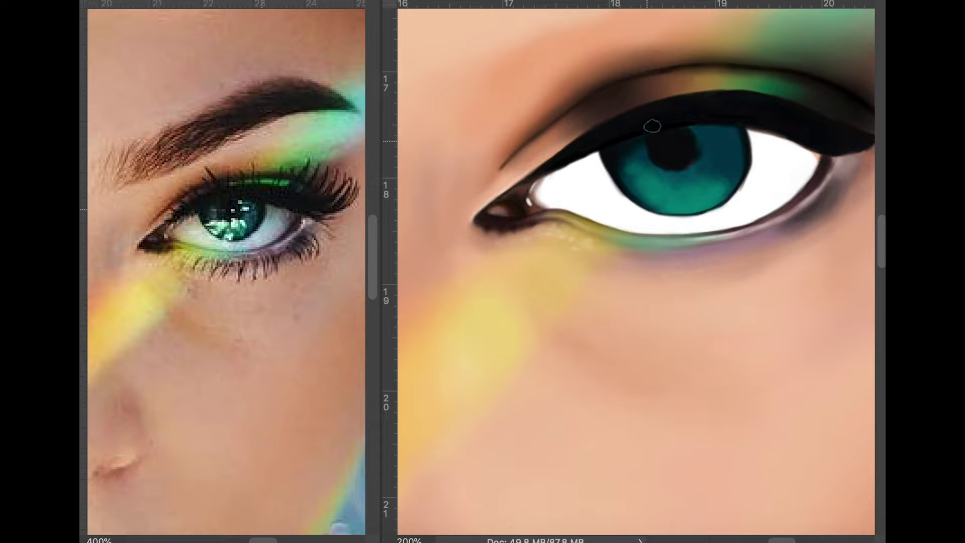
Switch to a smaller brush and paint light streaks into the lower iris.
right_click(729, 135)
key("Return")
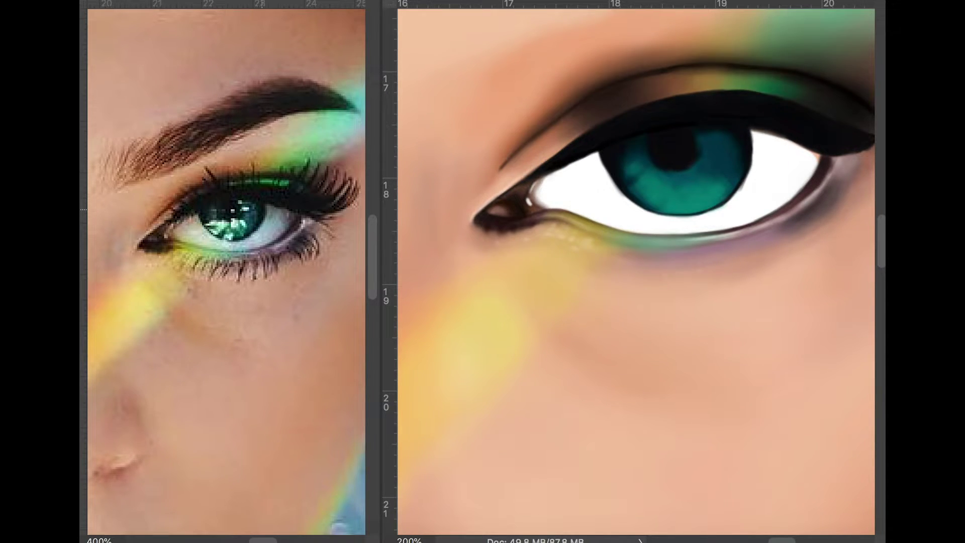
mouse_move(673, 190)
left_mouse_down()
mouse_move(692, 181)
mouse_move(664, 185)
left_mouse_up()
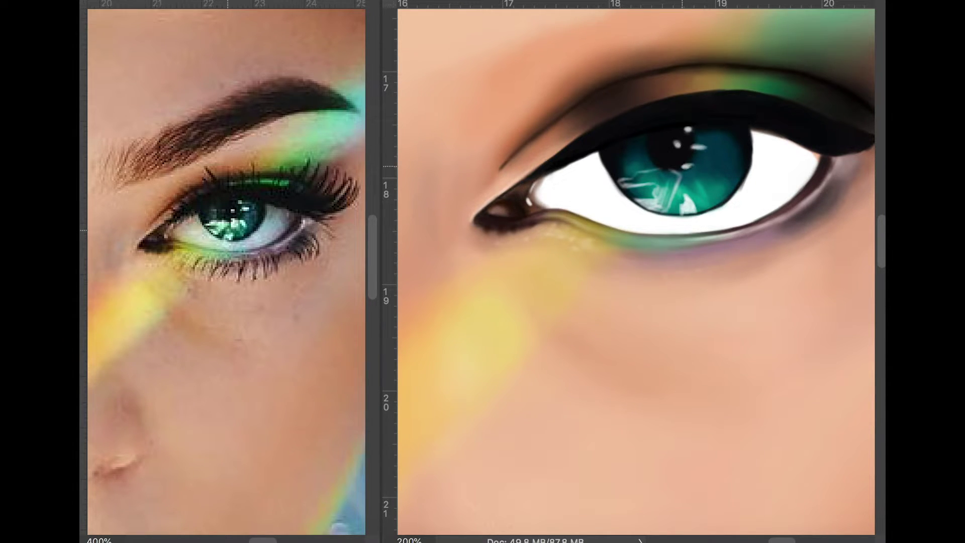
Zoom in on the iris and paint white reflection streaks across it.
mouse_move(685, 185)
left_mouse_down()
mouse_move(701, 168)
mouse_move(693, 170)
left_mouse_up()
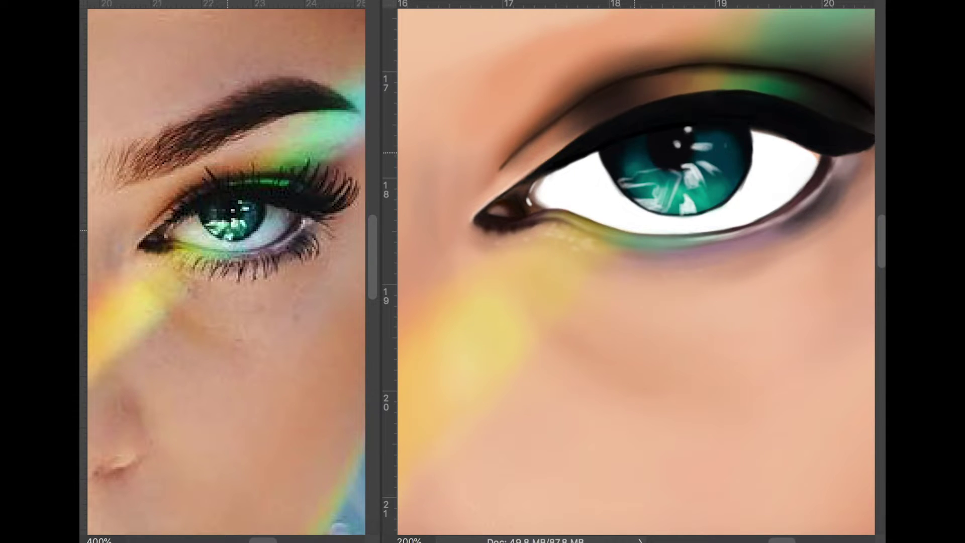
right_click(668, 121)
key("Escape")
key("ctrl+plus")
left_click_drag(637, 250, 592, 330)
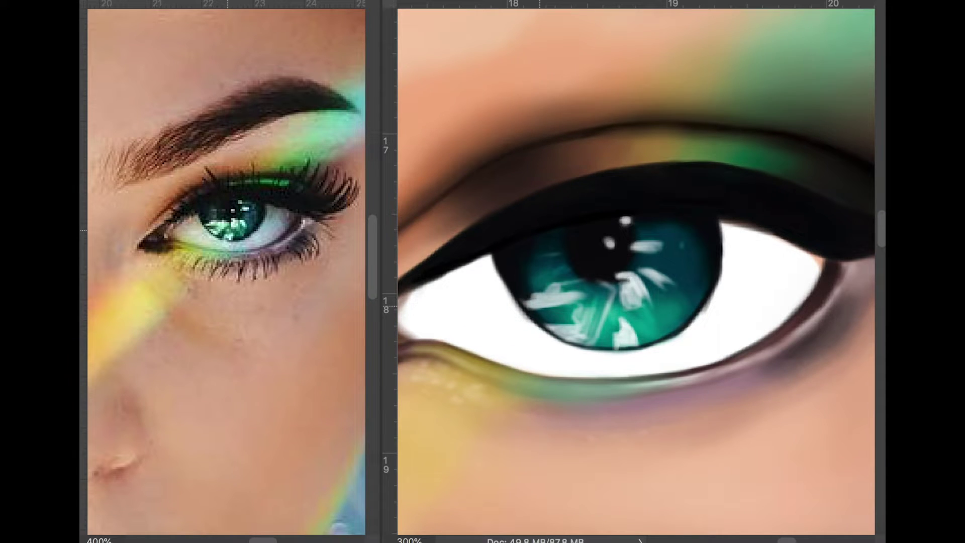
left_click_drag(525, 305, 613, 282)
Tone down the lower highlights with teal and add two small white highlight strokes.
right_click(592, 275)
key("Escape")
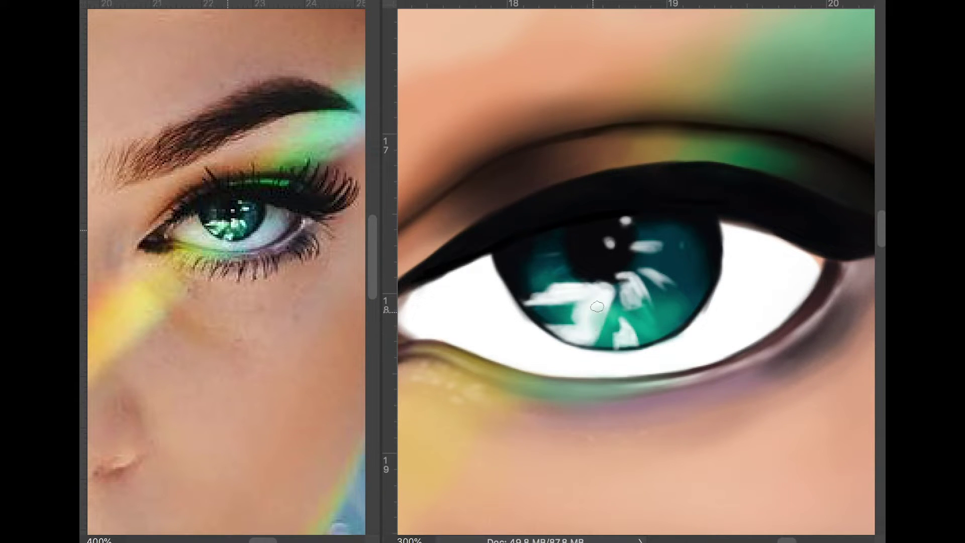
left_click_drag(580, 317, 596, 315)
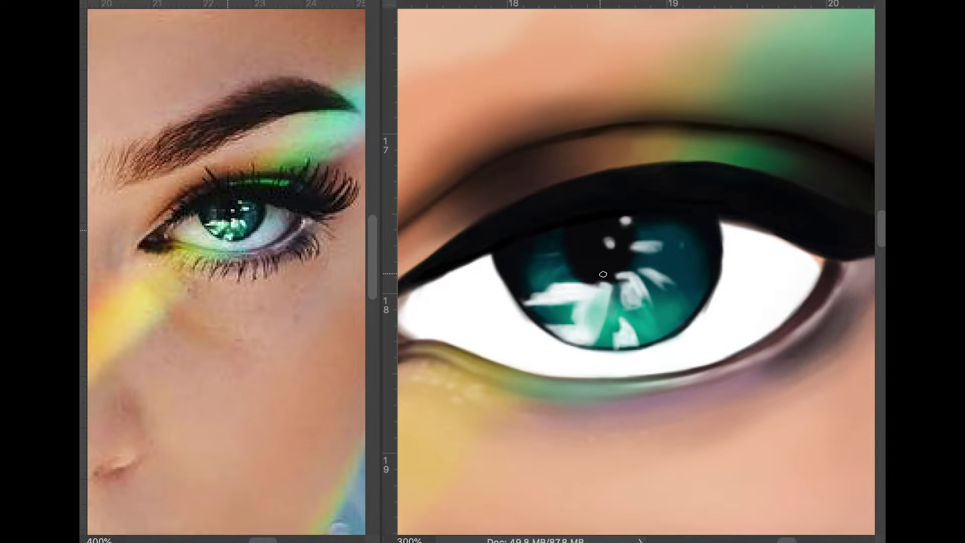
left_click_drag(626, 303, 632, 293)
left_click_drag(641, 255, 658, 279)
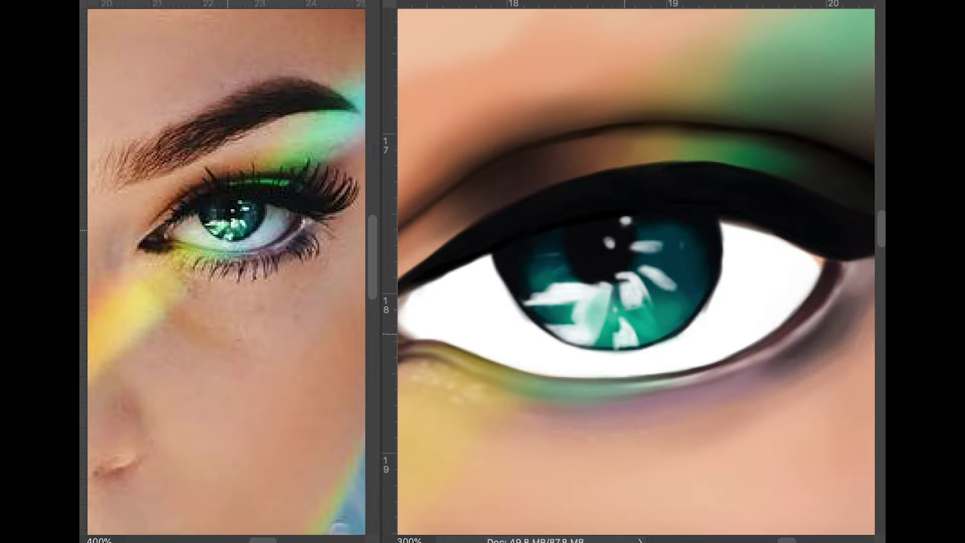
Darken the iris's lower-left edge and part of its highlight with a smaller brush.
left_click_drag(502, 279, 601, 345)
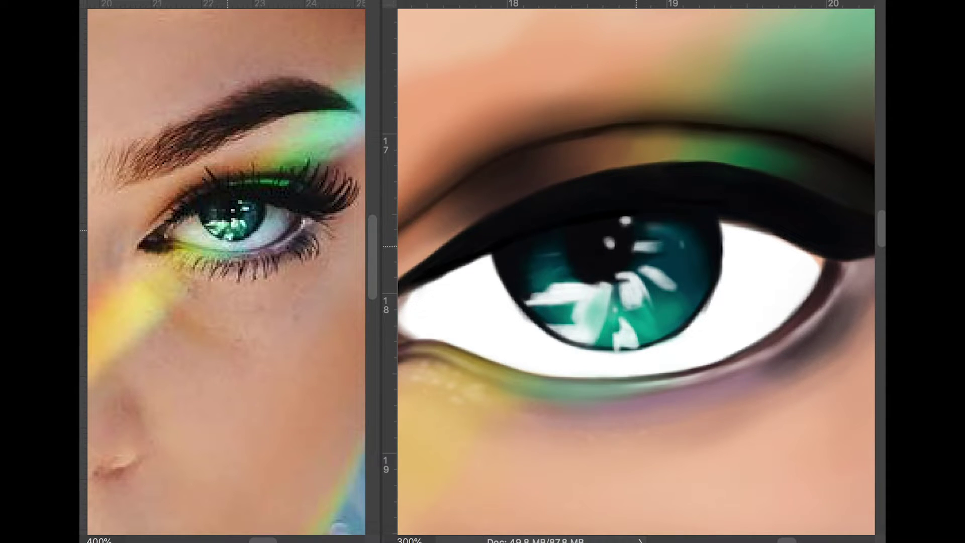
right_click(551, 311)
key("Return")
left_click_drag(551, 311, 577, 321)
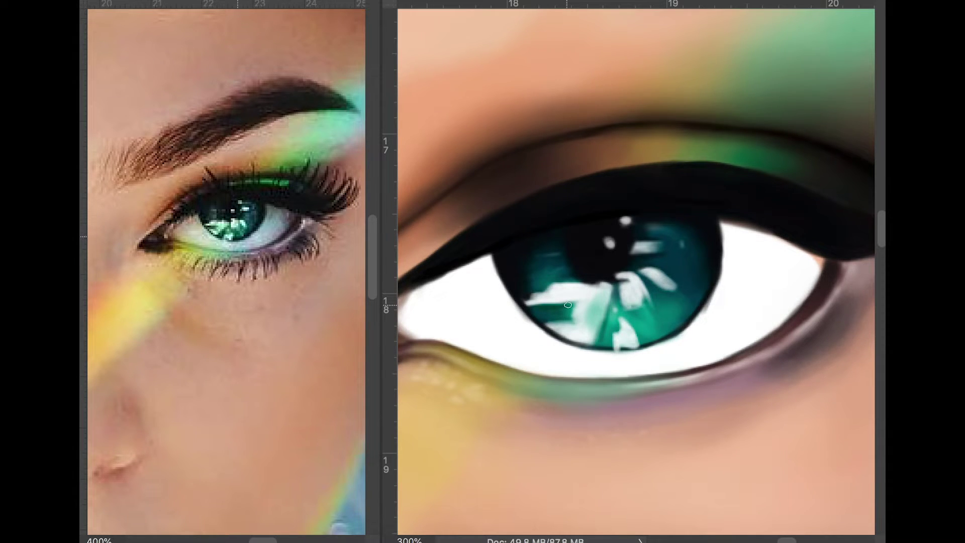
Fine-tune the brush size and brighten the white iris highlight.
right_click(567, 304)
key("Return")
right_click(552, 307)
key("Return")
right_click(596, 309)
key("Return")
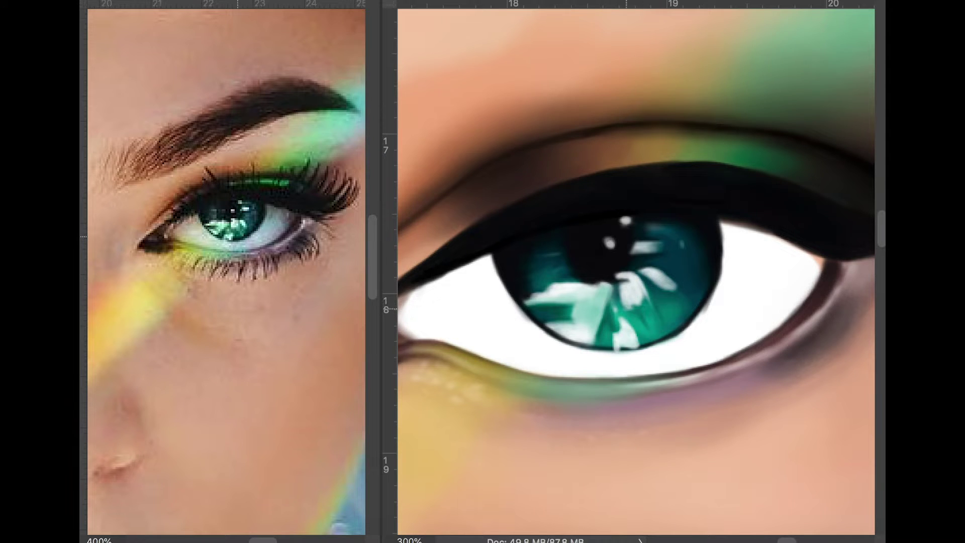
key("v")
left_click_drag(648, 304, 661, 279)
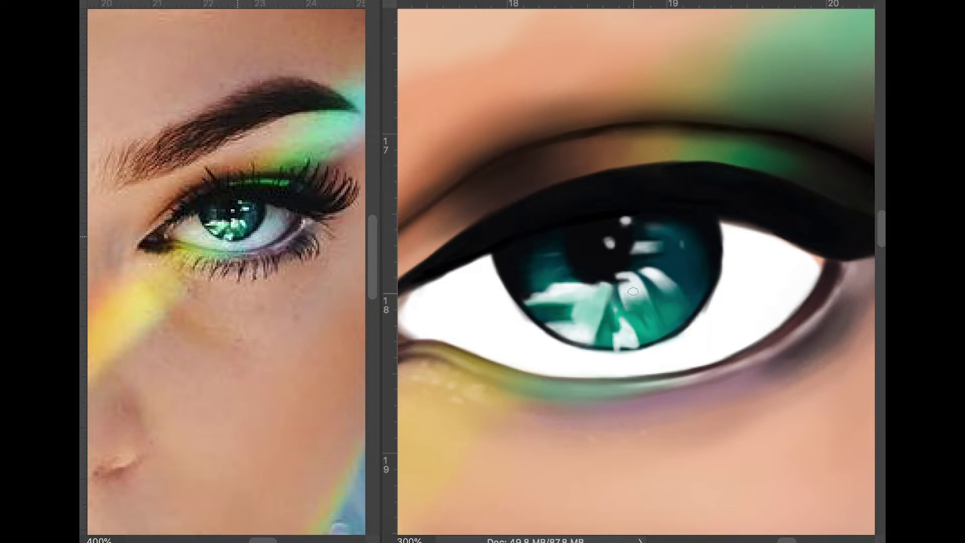
left_click_drag(551, 201, 563, 227)
right_click(603, 257)
key("Escape")
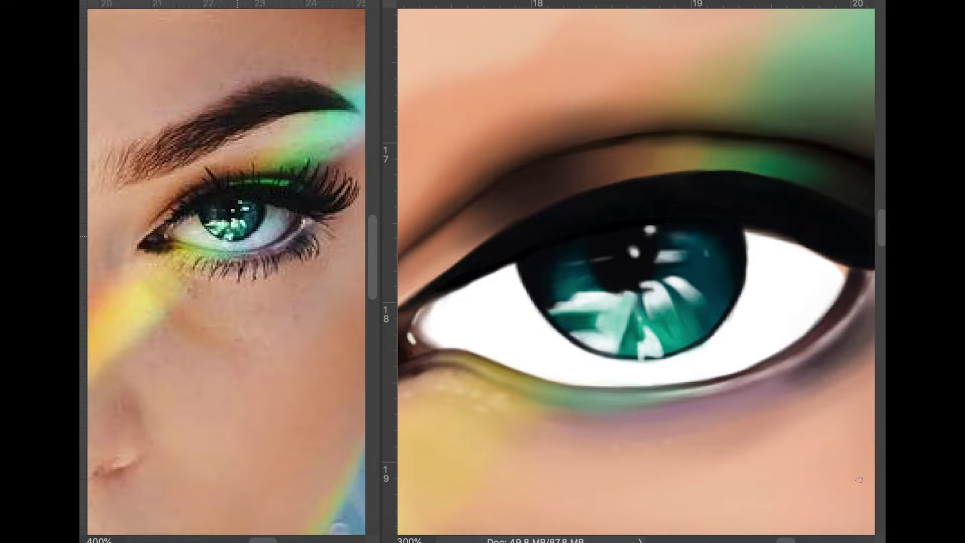
Shade the eye white with grey-beige and bluish strokes.
right_click(644, 275)
key("Escape")
right_click(534, 275)
key("Escape")
mouse_move(512, 273)
left_mouse_down()
mouse_move(442, 333)
mouse_move(578, 372)
mouse_move(558, 360)
left_mouse_up()
mouse_move(703, 347)
left_mouse_down()
mouse_move(722, 274)
mouse_move(798, 322)
mouse_move(753, 236)
mouse_move(804, 239)
mouse_move(827, 278)
mouse_move(803, 251)
mouse_move(744, 254)
mouse_move(774, 261)
mouse_move(778, 221)
left_mouse_up()
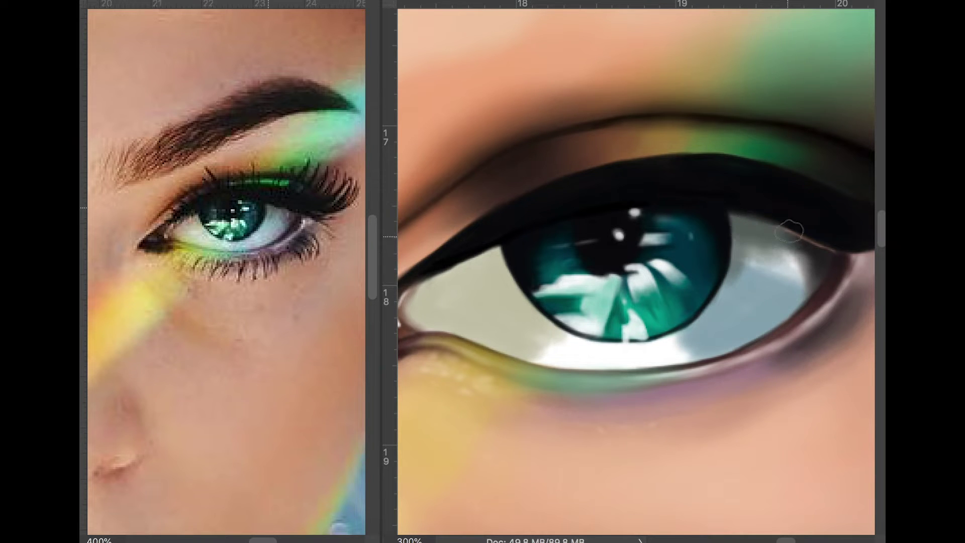
Darken the upper eye white near the lid, add bluish-grey below, and a lighter highlight.
mouse_move(809, 256)
left_mouse_down()
mouse_move(746, 269)
mouse_move(779, 237)
mouse_move(799, 261)
mouse_move(803, 241)
left_mouse_up()
scroll(719, 310, "down", 2)
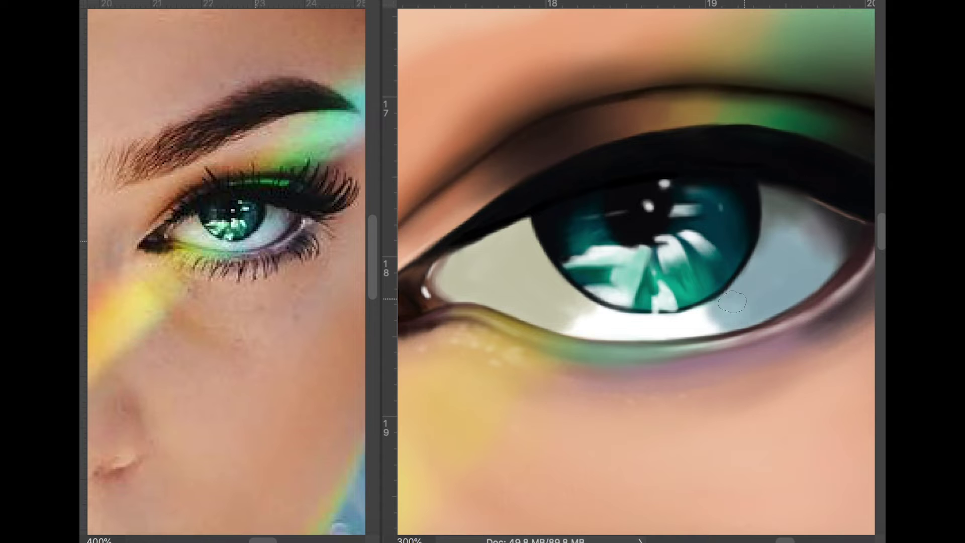
mouse_move(718, 322)
left_mouse_down()
mouse_move(578, 334)
mouse_move(698, 321)
mouse_move(593, 314)
left_mouse_up()
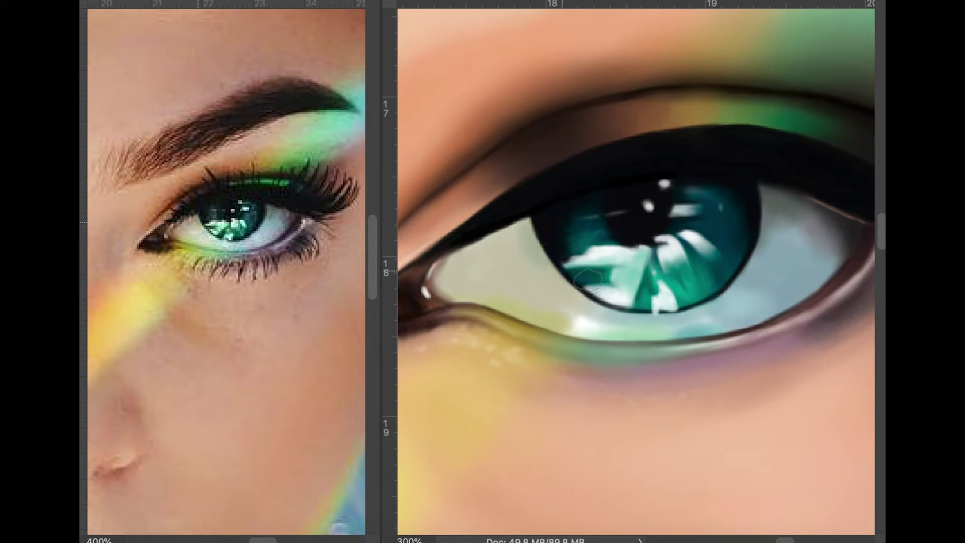
mouse_move(442, 244)
left_mouse_down()
mouse_move(466, 276)
mouse_move(502, 281)
left_mouse_up()
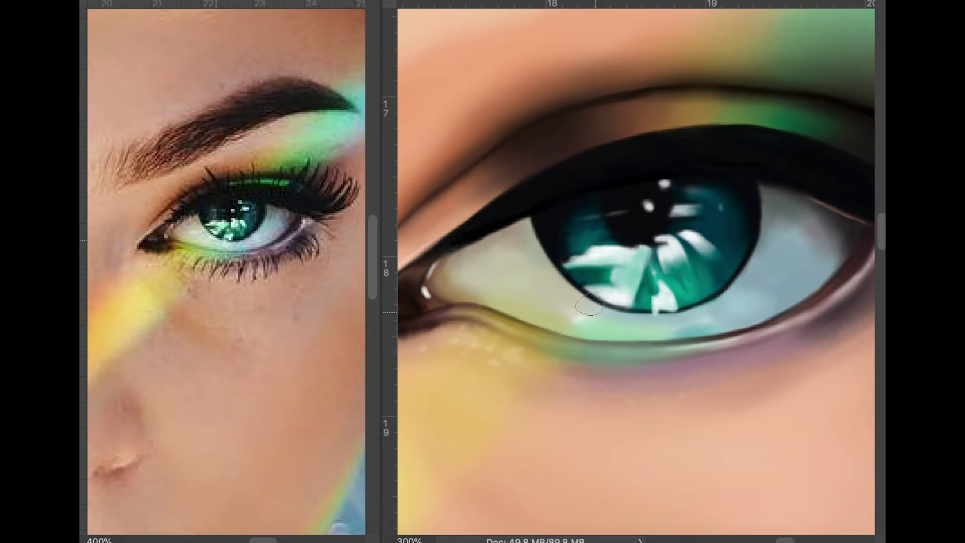
left_click_drag(534, 246, 486, 223)
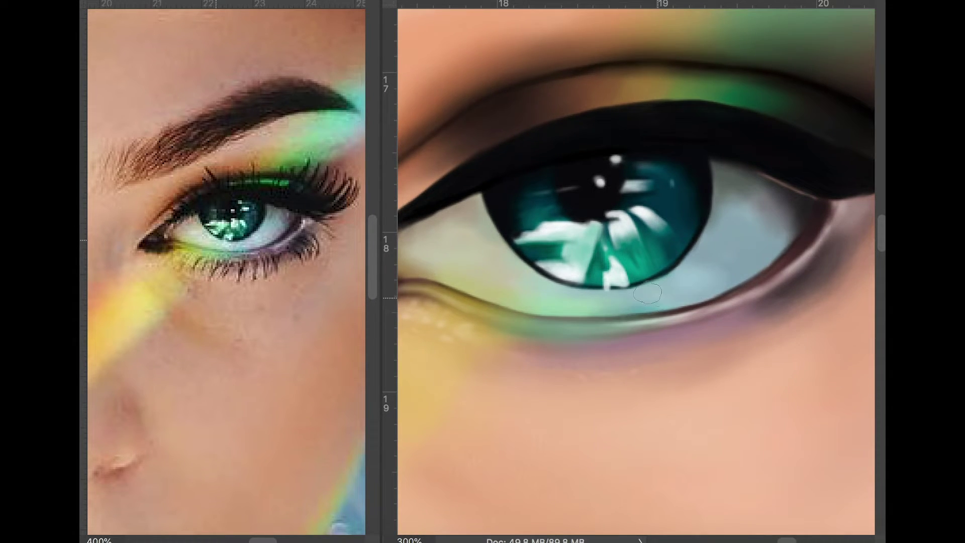
left_click_drag(713, 221, 732, 237)
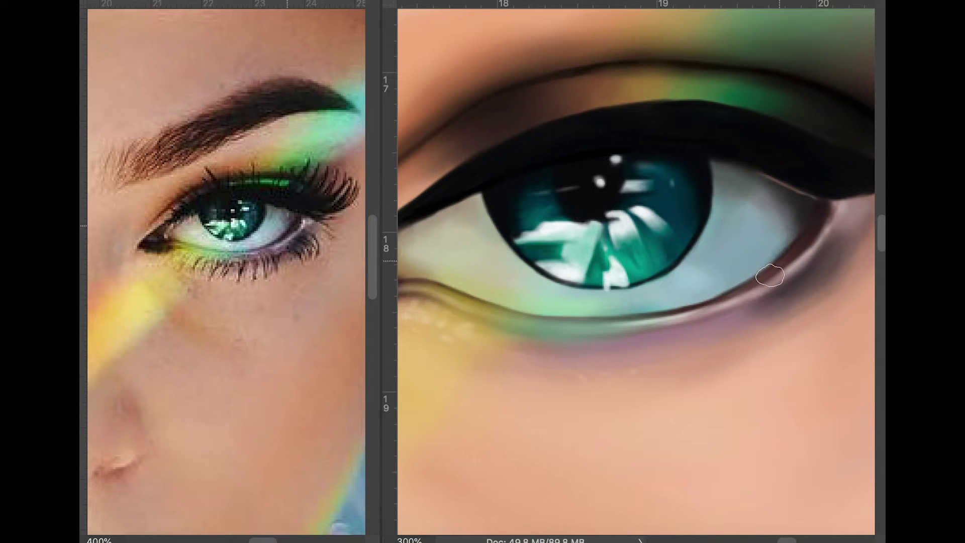
Check the whole face, then darken the lower edge of the iris.
key("ctrl+minus")
key("ctrl+minus")
key("ctrl+minus")
key("ctrl+plus")
key("ctrl+plus")
key("ctrl+plus")
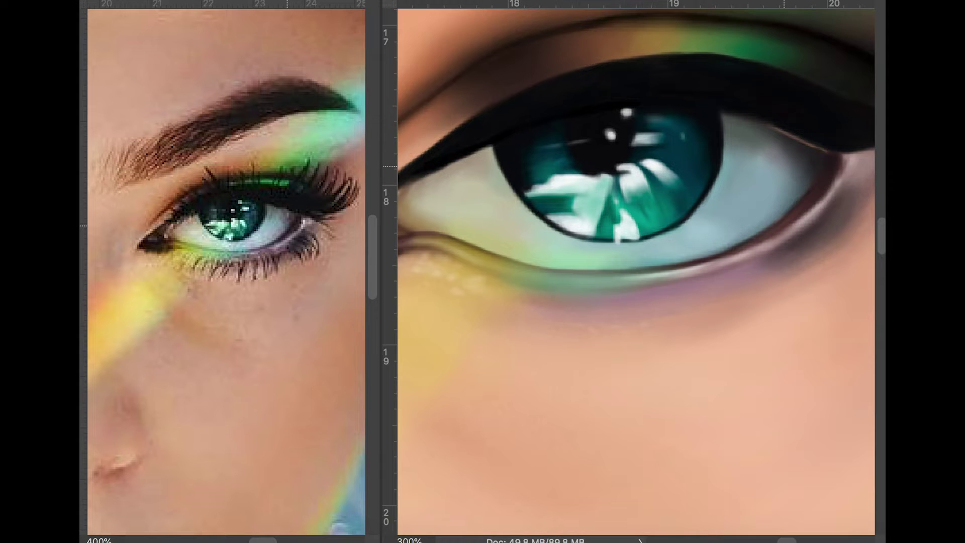
left_click_drag(597, 258, 644, 243)
right_click(617, 163)
key("Escape")
right_click(609, 193)
key("Escape")
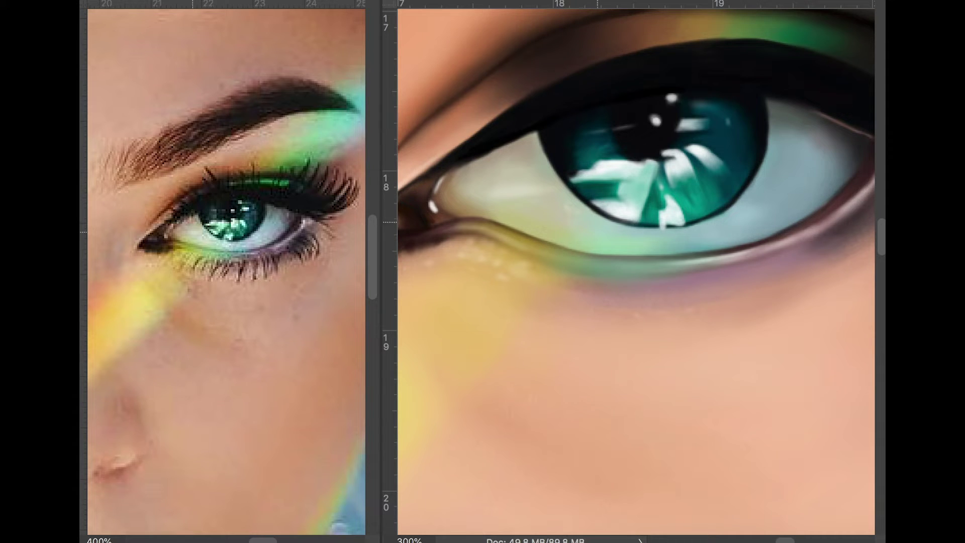
left_click_drag(600, 210, 637, 226)
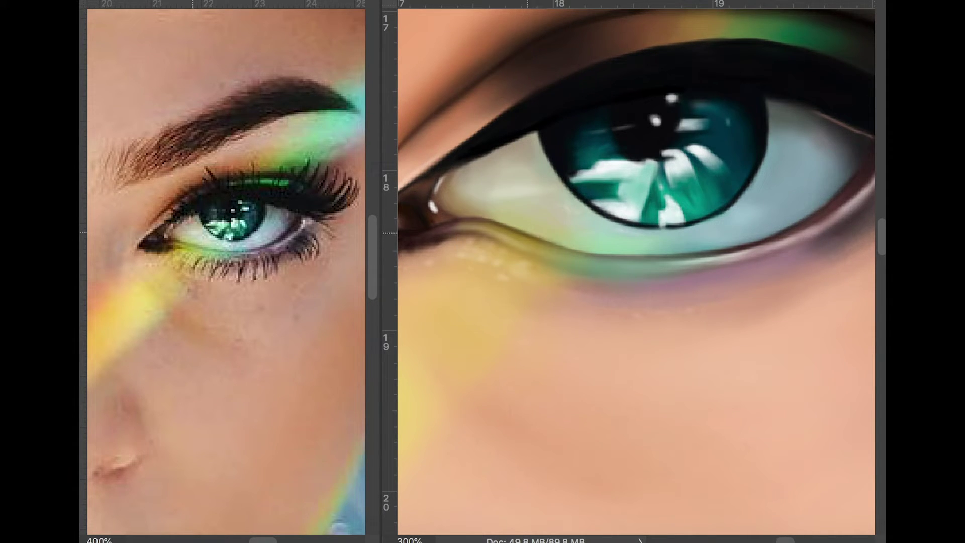
Paint darker skin under the outer upper lid, extending toward the eye corner.
scroll(552, 239, "right", 3)
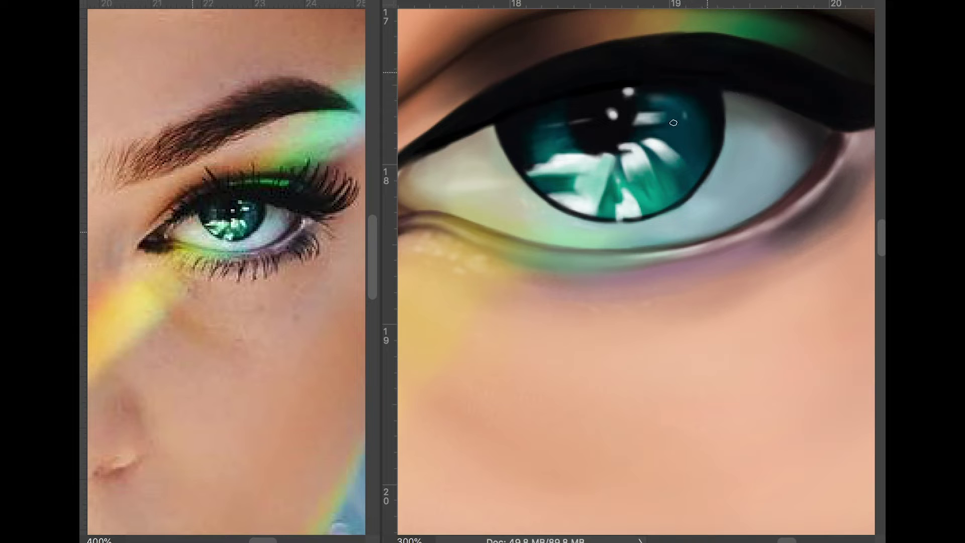
scroll(654, 85, "right", 3)
scroll(633, 87, "up", 2)
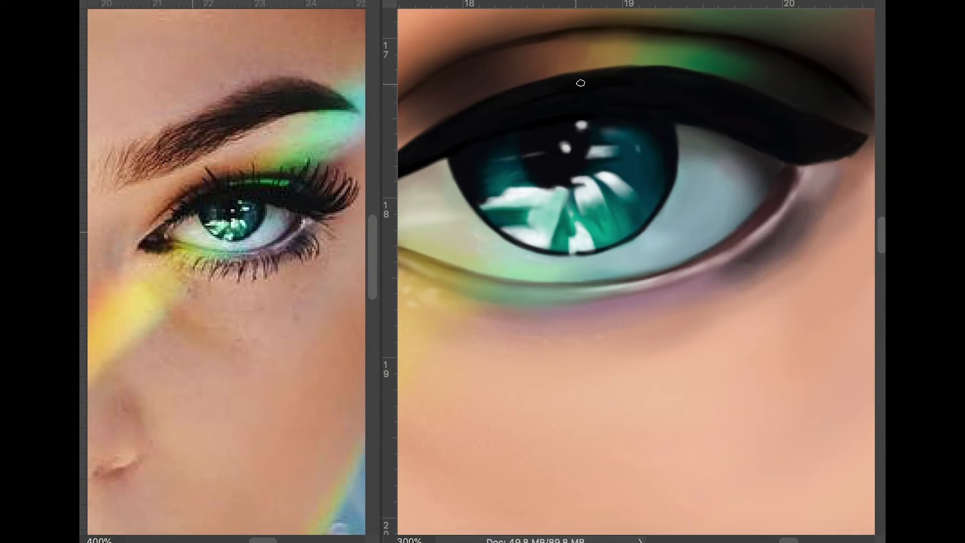
left_click_drag(800, 156, 854, 151)
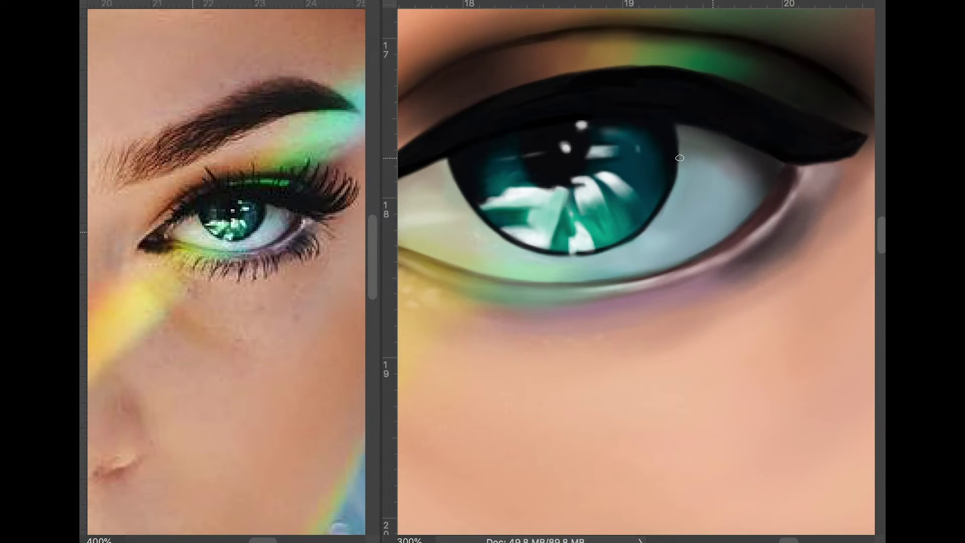
left_click_drag(788, 172, 838, 166)
scroll(653, 232, "down", 3)
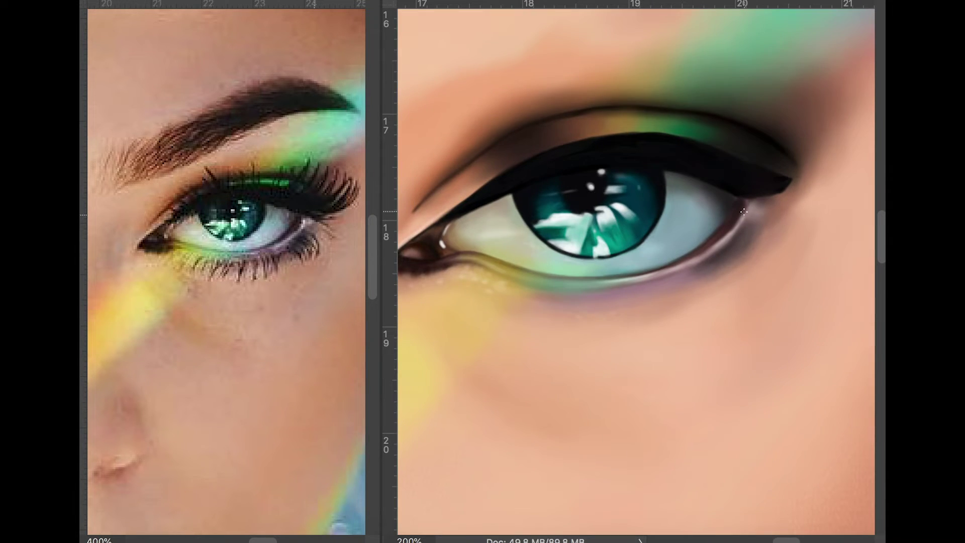
scroll(663, 231, "up", 5)
right_click(656, 248)
key("Return")
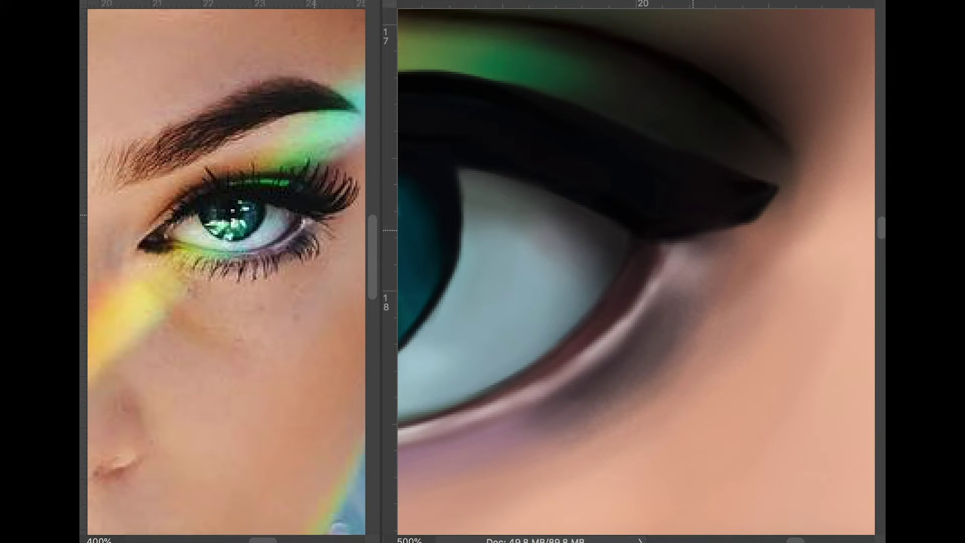
scroll(636, 271, "down", 5)
scroll(620, 136, "up", 3)
scroll(620, 136, "up", 2)
right_click(781, 281)
key("Return")
left_click_drag(688, 250, 564, 317)
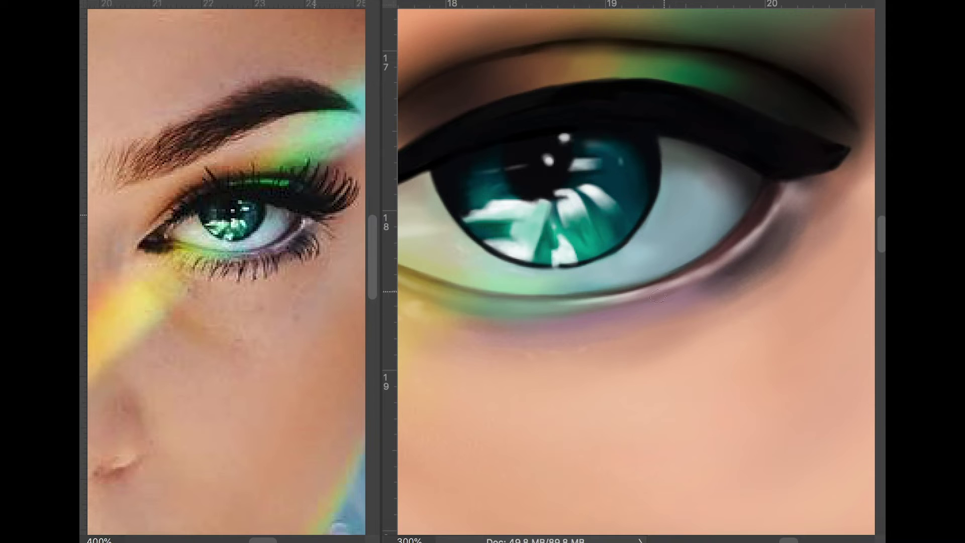
right_click(699, 286)
key("Return")
left_click_drag(589, 305, 653, 290)
right_click(649, 271)
key("Return")
left_click_drag(597, 293, 585, 296)
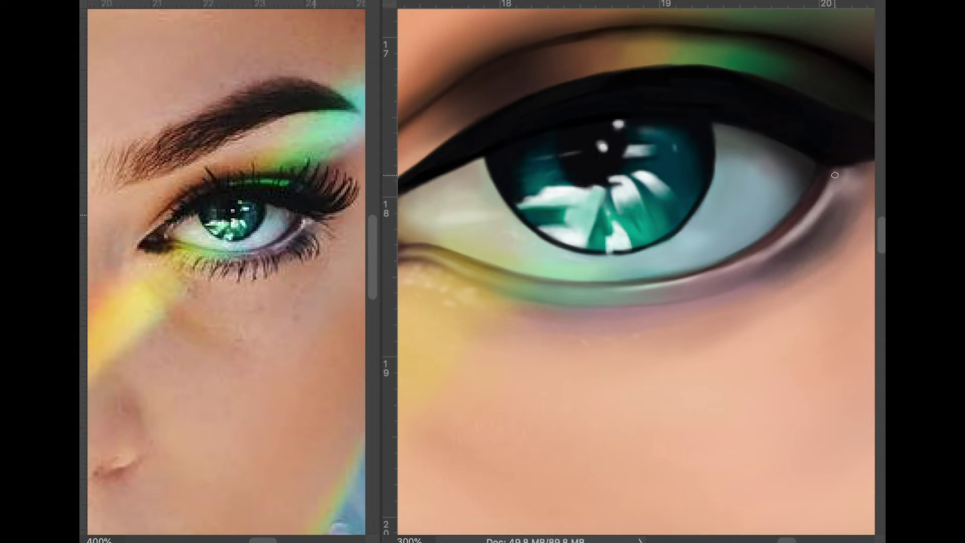
scroll(551, 200, "left", 5)
scroll(550, 200, "down", 2)
scroll(564, 200, "down", 2)
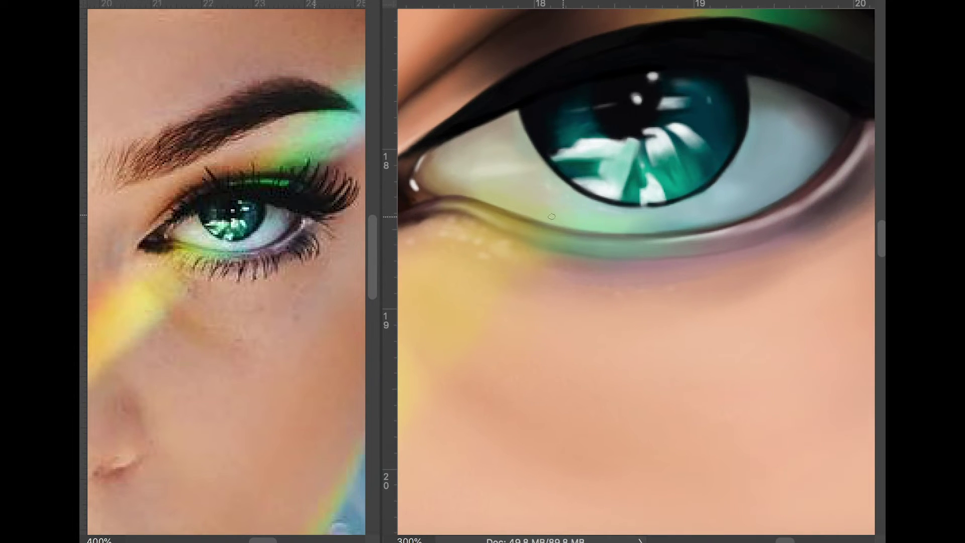
scroll(677, 243, "down", 2)
scroll(677, 243, "down", 5)
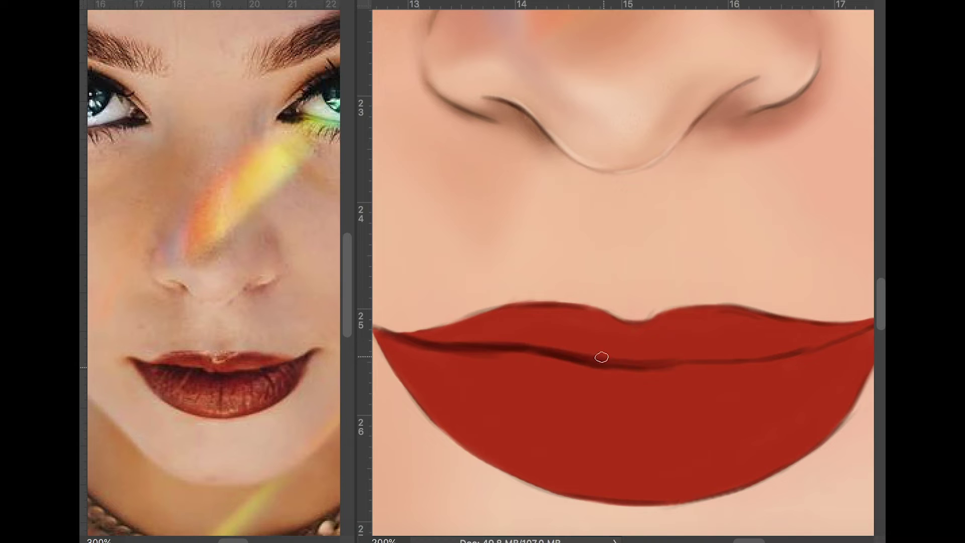
Draw a dark line where the lips meet.
scroll(825, 370, "left", 1)
scroll(826, 369, "down", 1)
right_click(685, 323)
key("Escape")
left_click_drag(456, 328, 528, 333)
left_click_drag(426, 319, 635, 351)
Disable Shape Dynamics and extend the dark lip line to the right mouth corner.
key("F5")
left_click(476, 145)
key("F5")
left_click_drag(624, 313, 517, 285)
left_click_drag(603, 329, 723, 304)
left_click_drag(812, 292, 748, 244)
left_click_drag(683, 231, 763, 190)
Enlarge the brush and paint dark shading along the lip line and lower lip.
key("bracketright")
key("bracketright")
key("bracketright")
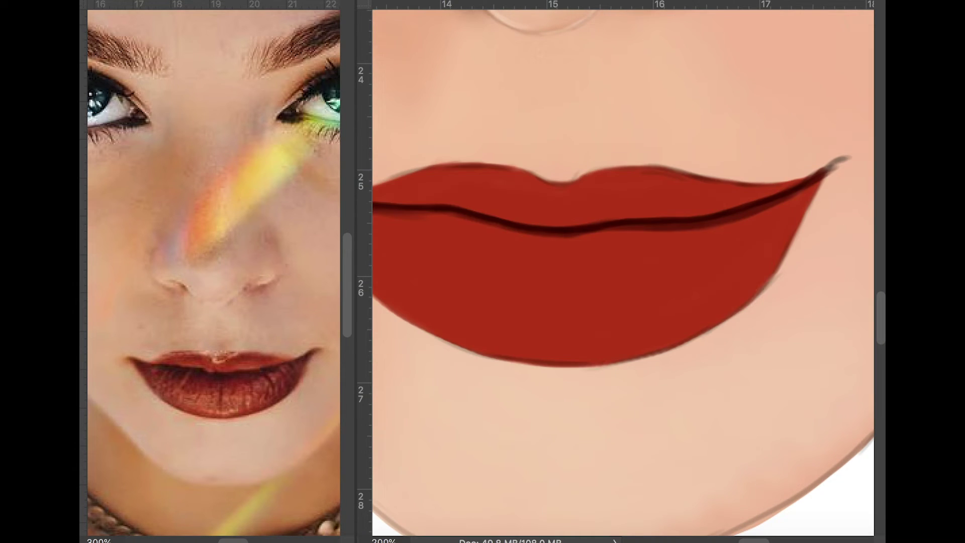
left_click_drag(596, 224, 748, 189)
mouse_move(620, 329)
left_mouse_down()
mouse_move(680, 280)
mouse_move(676, 234)
mouse_move(628, 258)
left_mouse_up()
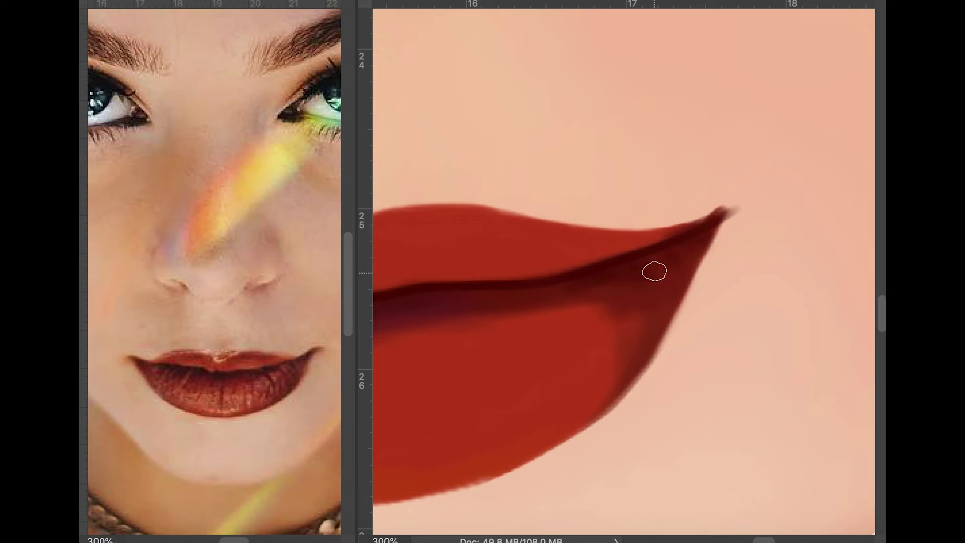
scroll(623, 319, "left", 4)
scroll(622, 319, "down", 1)
right_click(706, 274)
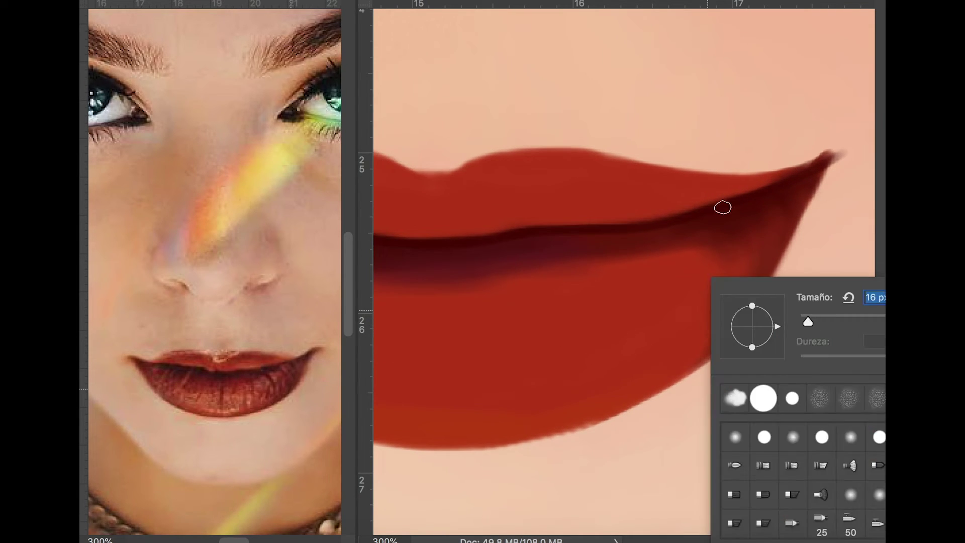
key("Escape")
key("ctrl+minus")
Spread dark shading across the lower lip, its corner, and just under the lip line.
left_click_drag(732, 265, 765, 250)
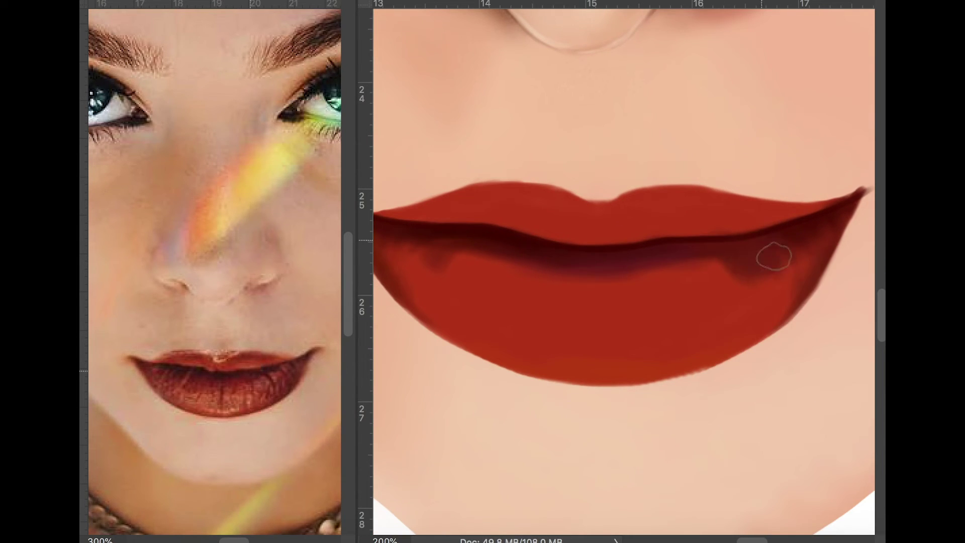
left_click_drag(583, 289, 486, 302)
left_click_drag(581, 309, 699, 302)
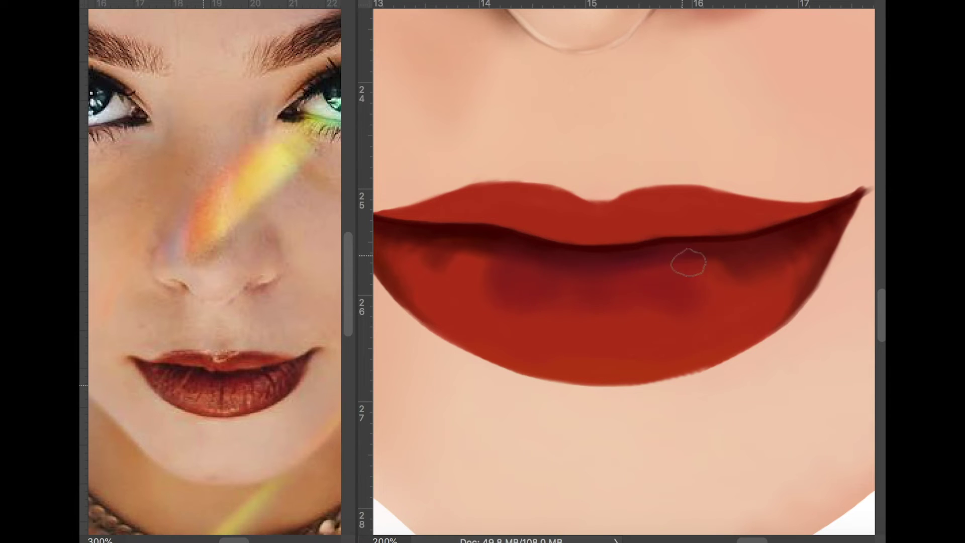
left_click_drag(497, 271, 437, 250)
scroll(551, 281, "left", 3)
mouse_move(549, 243)
left_mouse_down()
mouse_move(769, 265)
mouse_move(689, 266)
left_mouse_up()
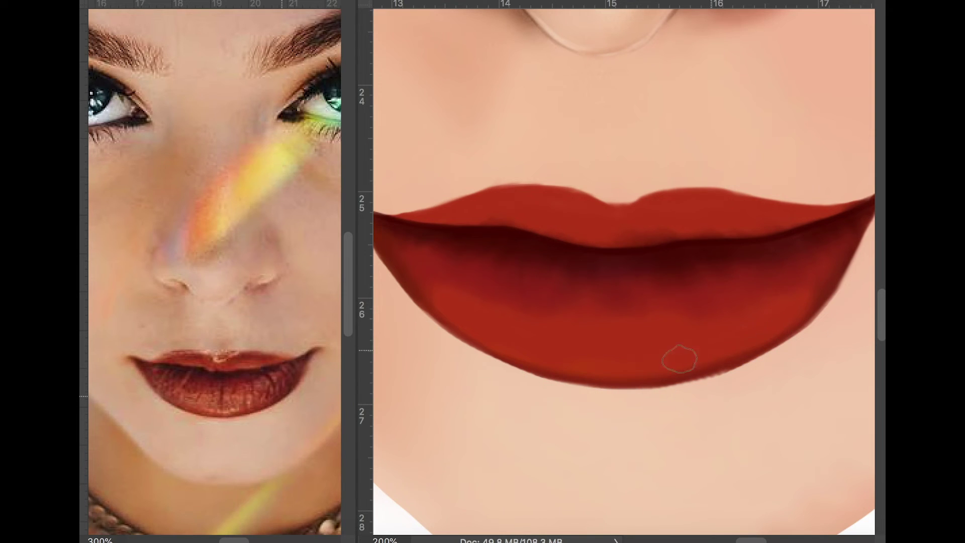
Add lighter orange-red highlights across the lower lip.
left_click_drag(567, 315, 804, 269)
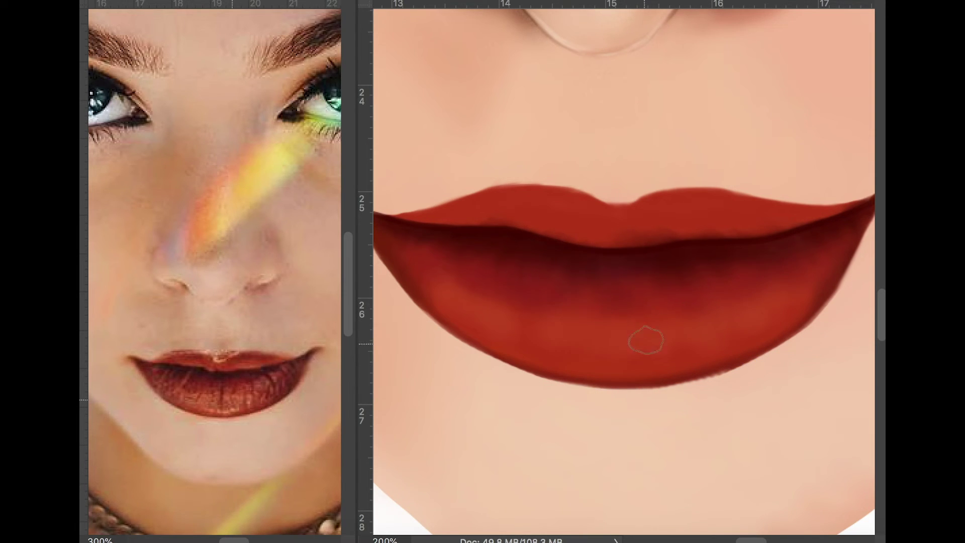
right_click(623, 277)
left_click(728, 237)
Shrink the brush from 394 px to a 26 px soft round tip.
left_click(858, 70)
right_click(653, 246)
key("Escape")
key("F5")
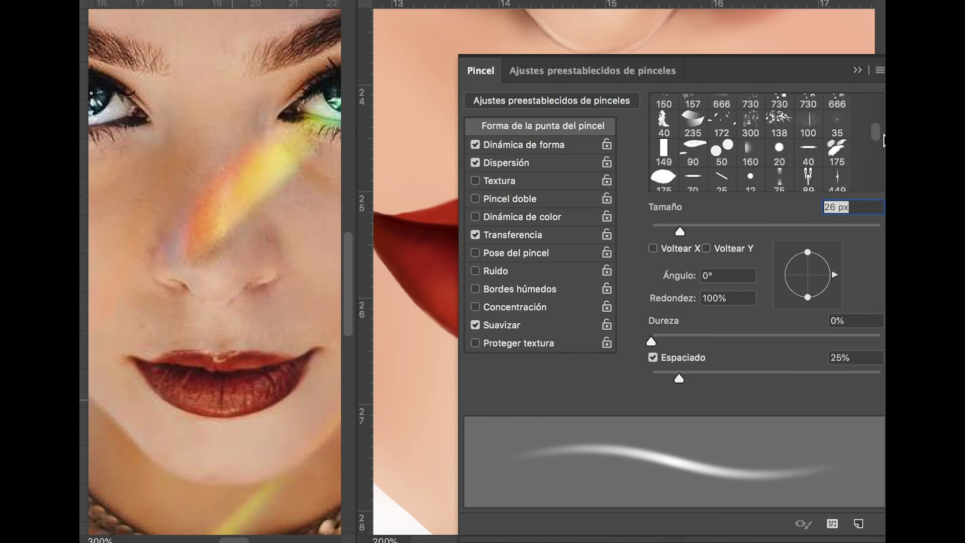
key("F5")
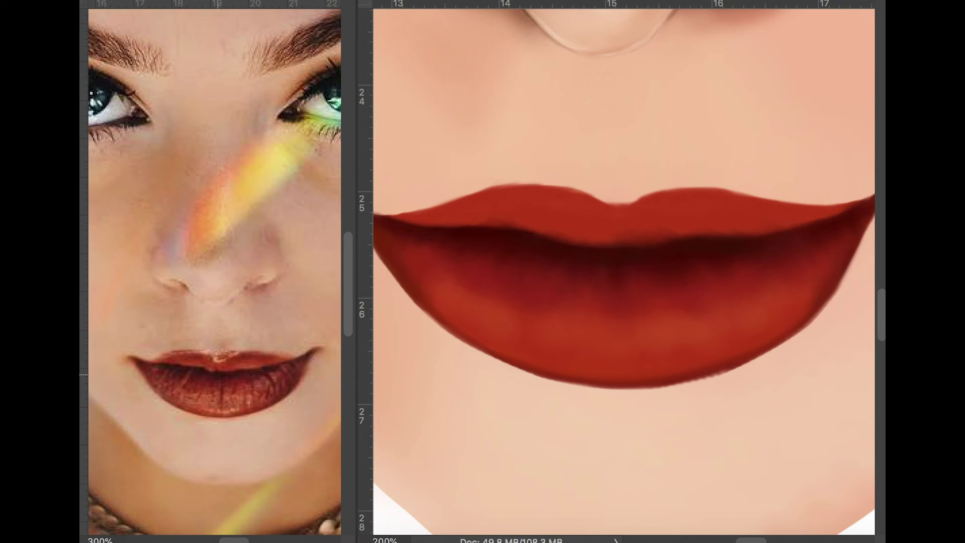
Paint a darker red stroke along the lip crease near the right corner.
right_click(678, 274)
key("Escape")
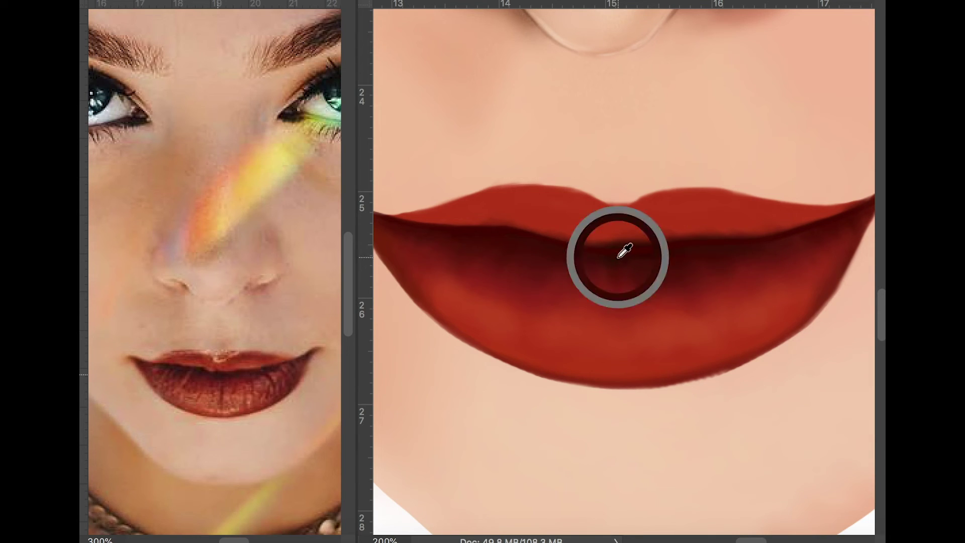
right_click(611, 267)
key("Escape")
scroll(432, 231, "left", 3)
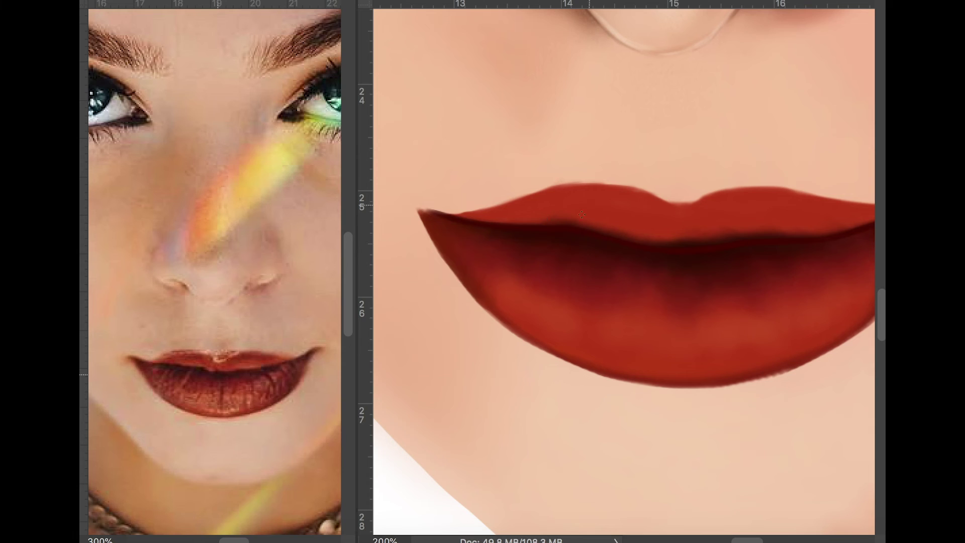
left_click_drag(665, 316, 589, 320)
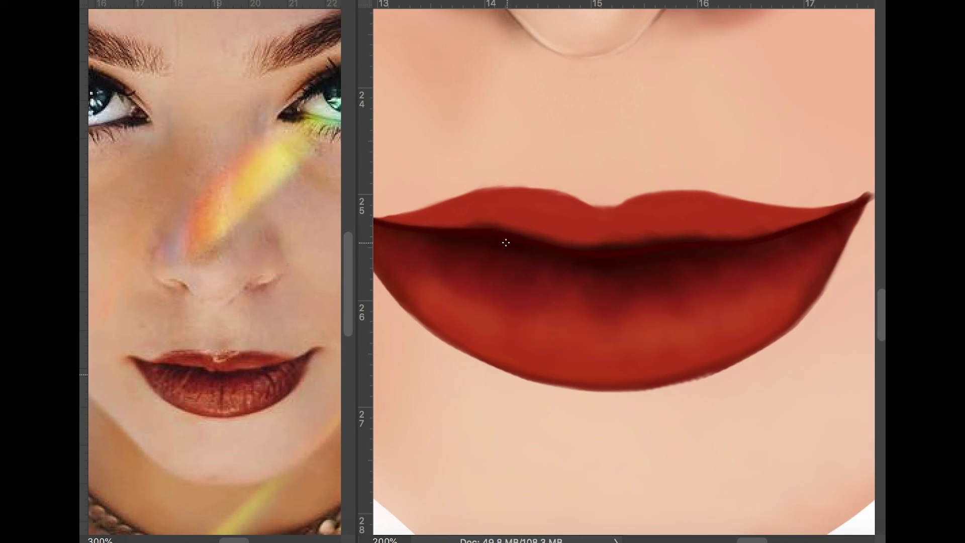
left_click_drag(778, 238, 824, 217)
Sample two lower-lip colours and reframe the view with the lips lower.
left_click(642, 285, "alt")
left_click(609, 261, "alt")
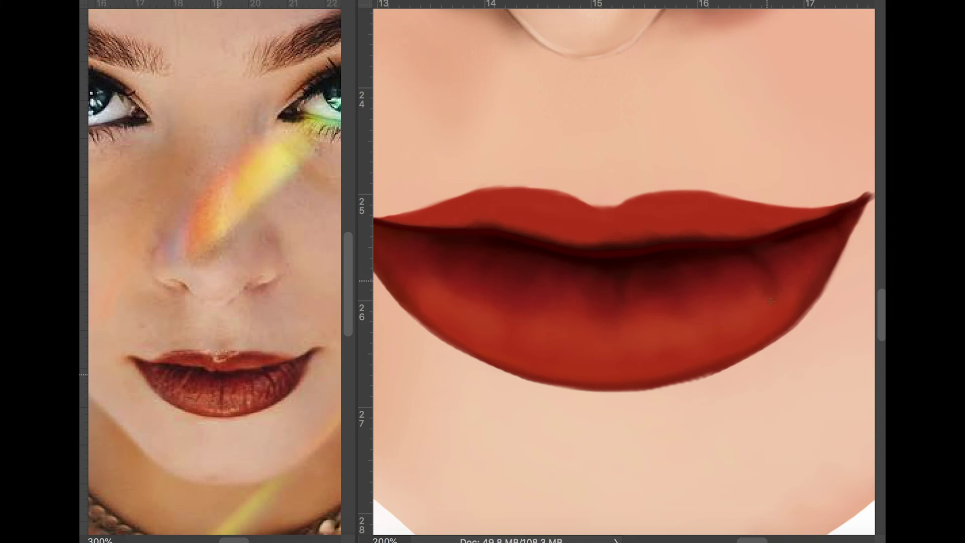
scroll(771, 301, "left", 5)
scroll(770, 301, "down", 1)
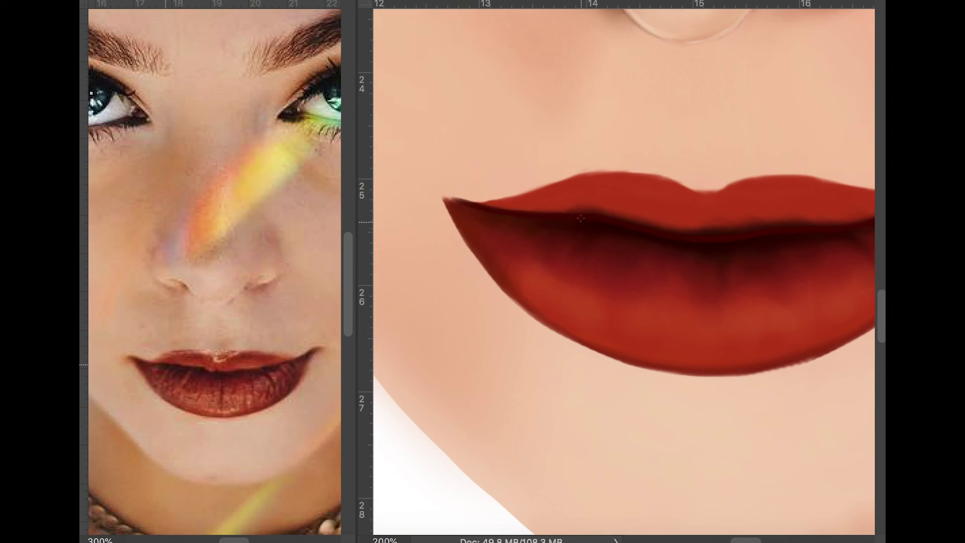
left_click_drag(593, 269, 613, 394)
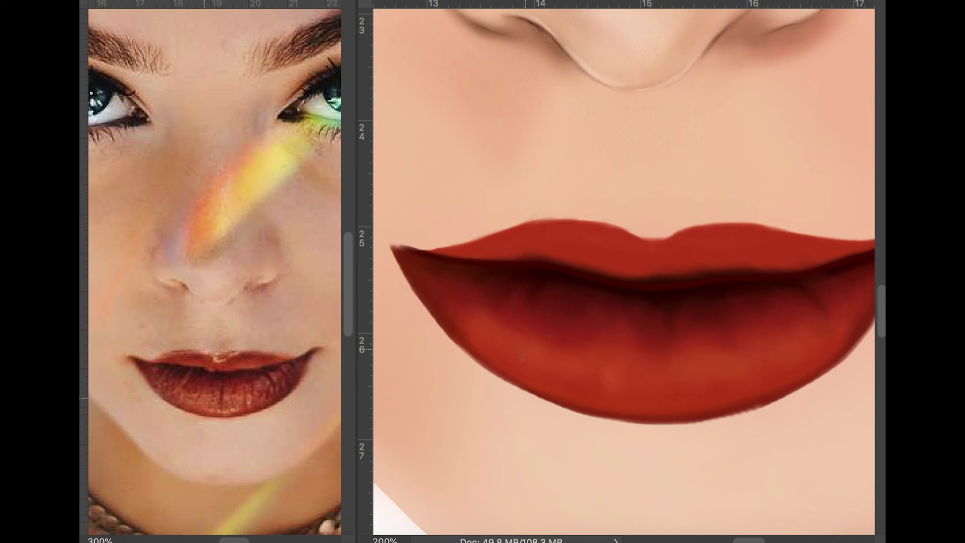